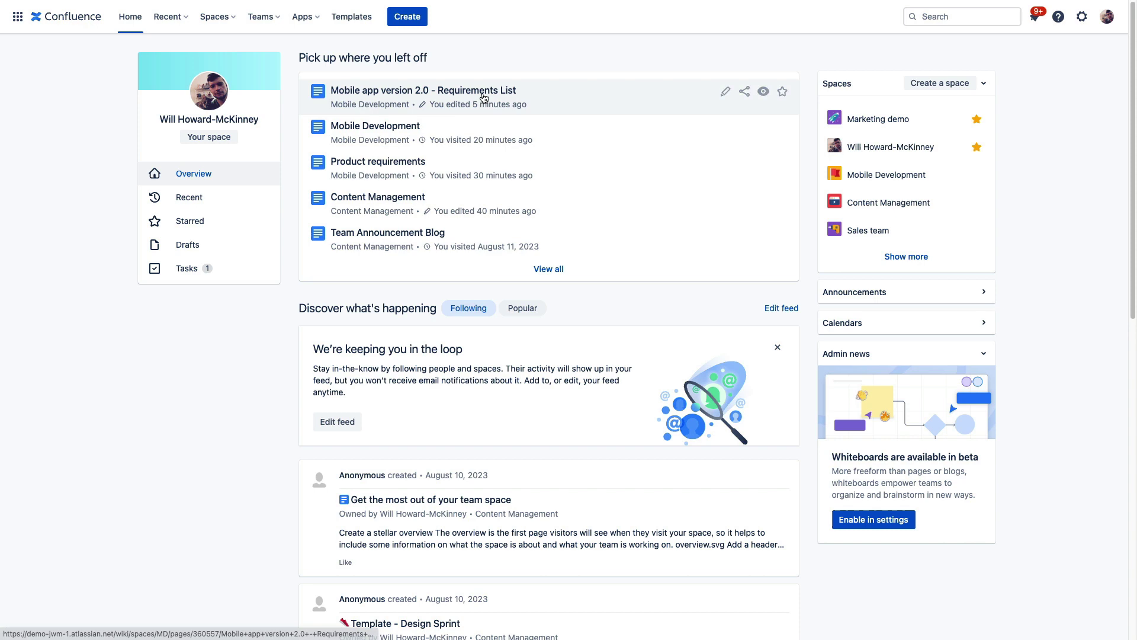
# - Open 'Mobile app version 2.0 - Requirements List' from Pick up where you left off
pyautogui.click(368, 94)
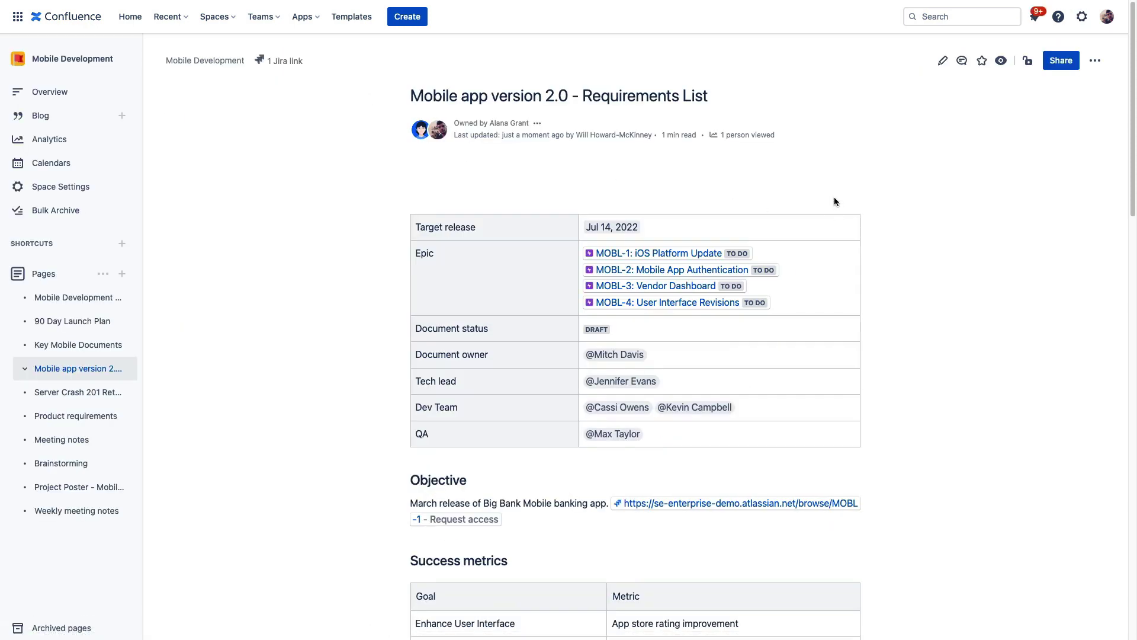
pyautogui.scroll(-1, 896, 235)
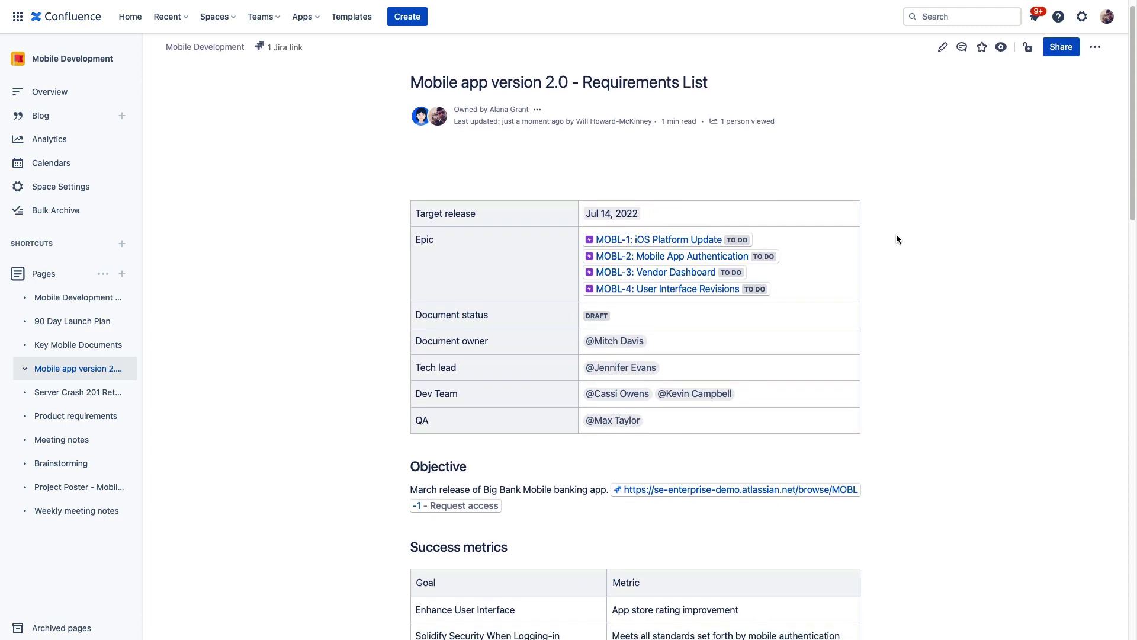
pyautogui.scroll(-1, 896, 239)
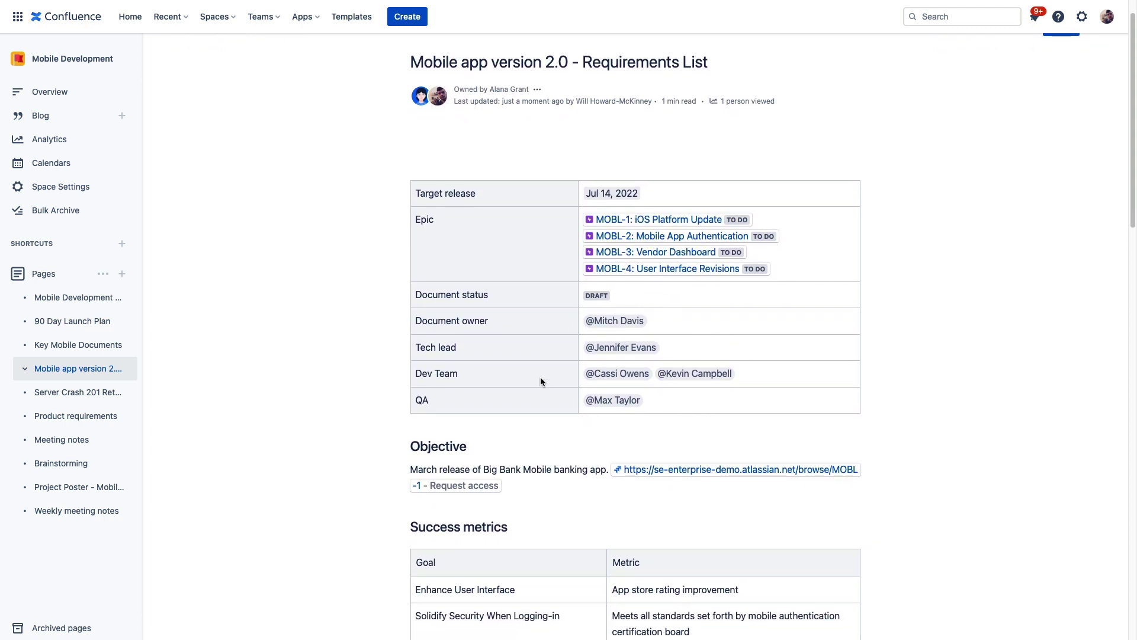
pyautogui.scroll(-3, 887, 376)
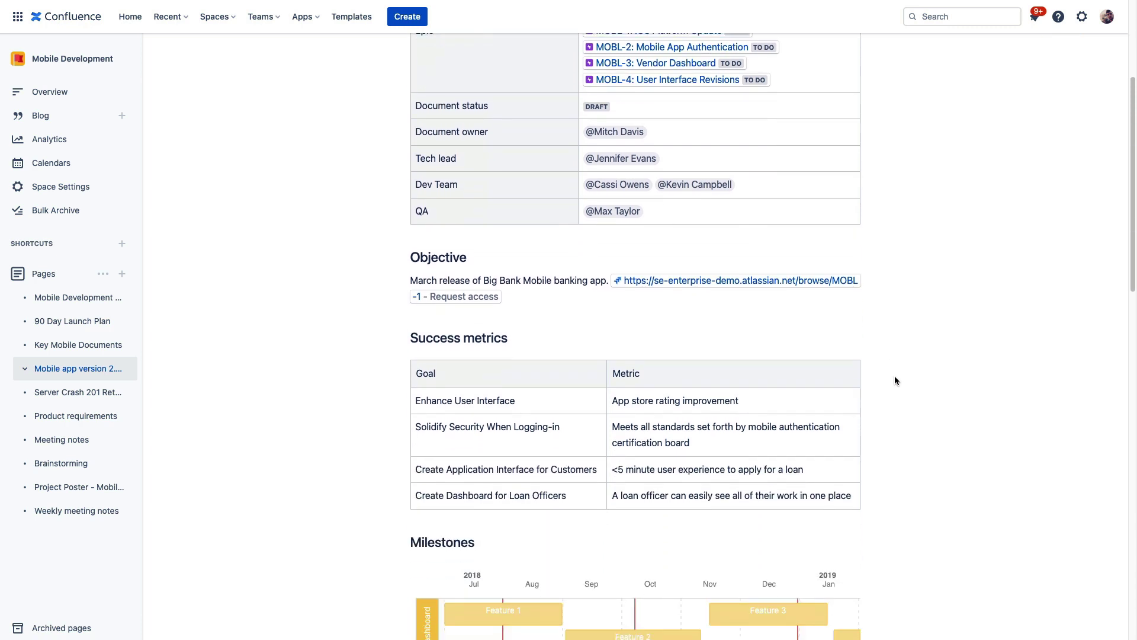
pyautogui.scroll(-2, 896, 377)
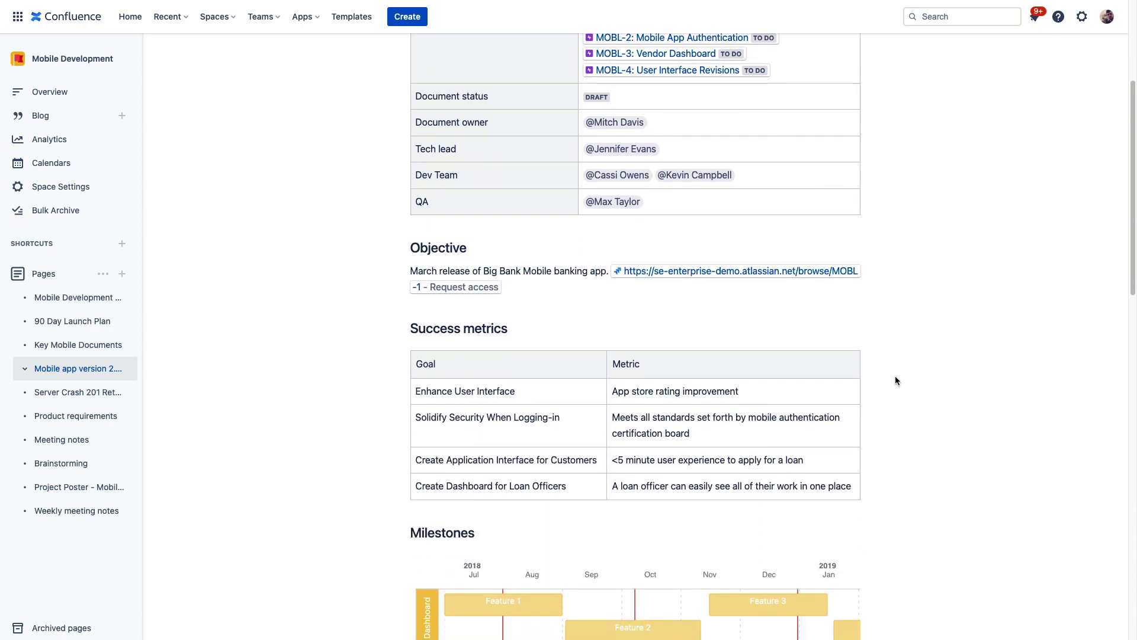
pyautogui.scroll(-2, 895, 379)
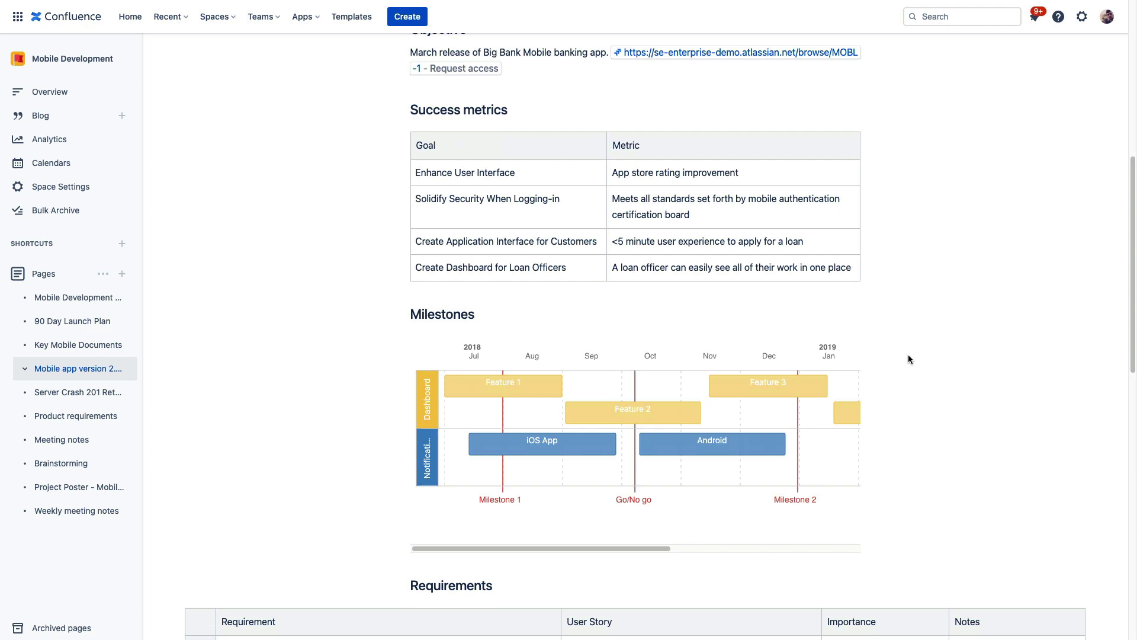
pyautogui.scroll(-2, 908, 358)
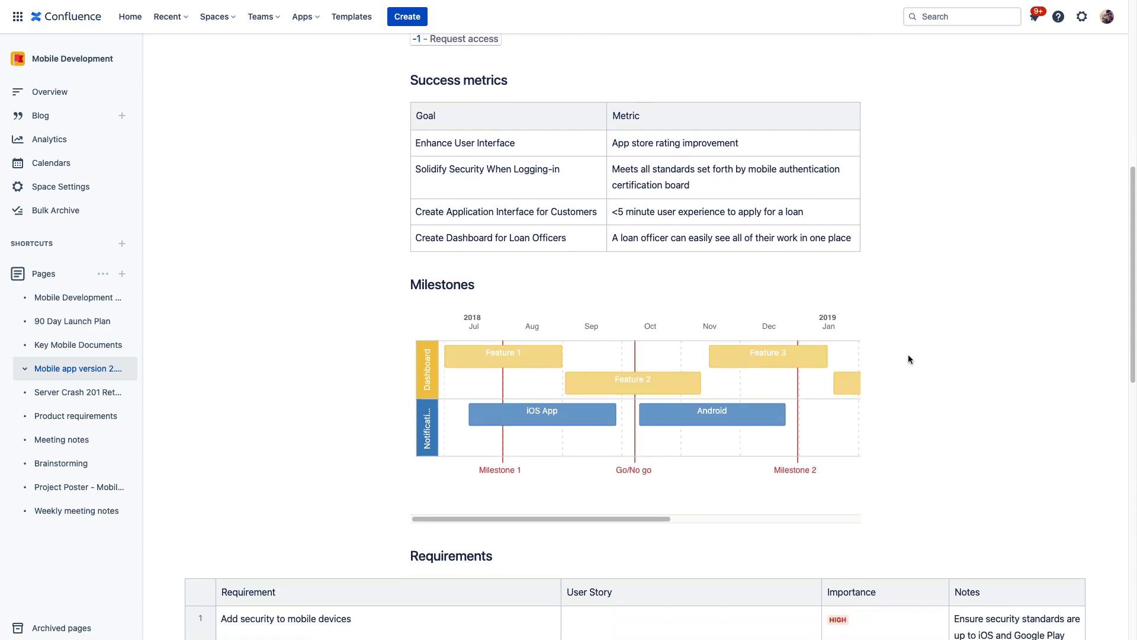
pyautogui.scroll(-10, 908, 354)
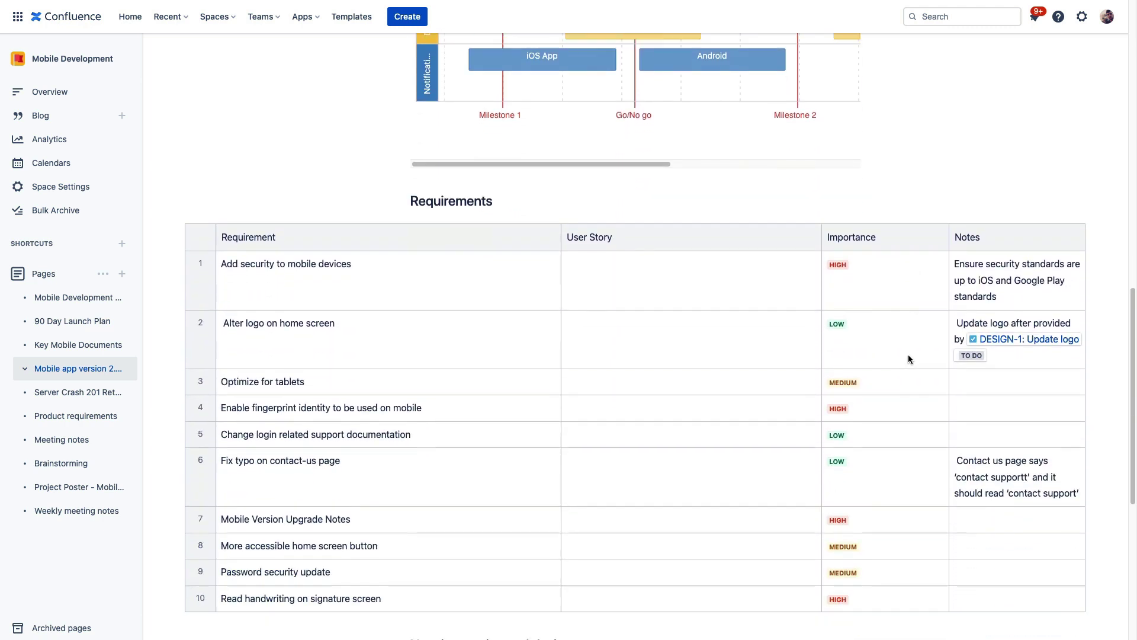
pyautogui.scroll(1, 422, 215)
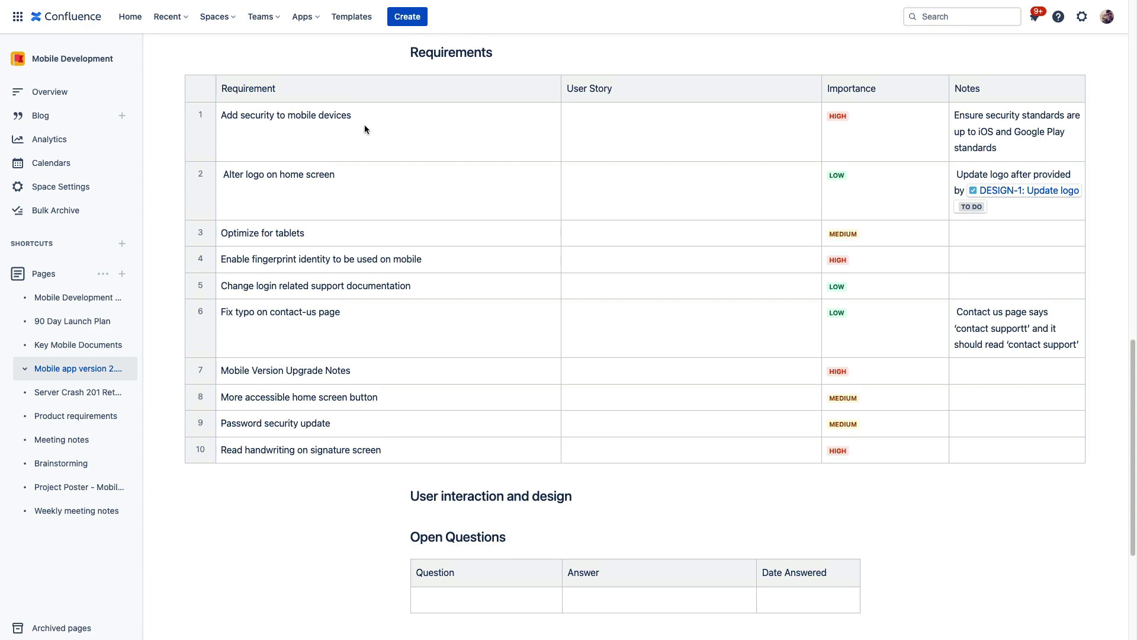
# - Create a Mobile Devs Story (SSPA-30) from the 'Add security to mobile devices' requirement text
pyautogui.moveTo(364, 116); pyautogui.dragTo(223, 113)
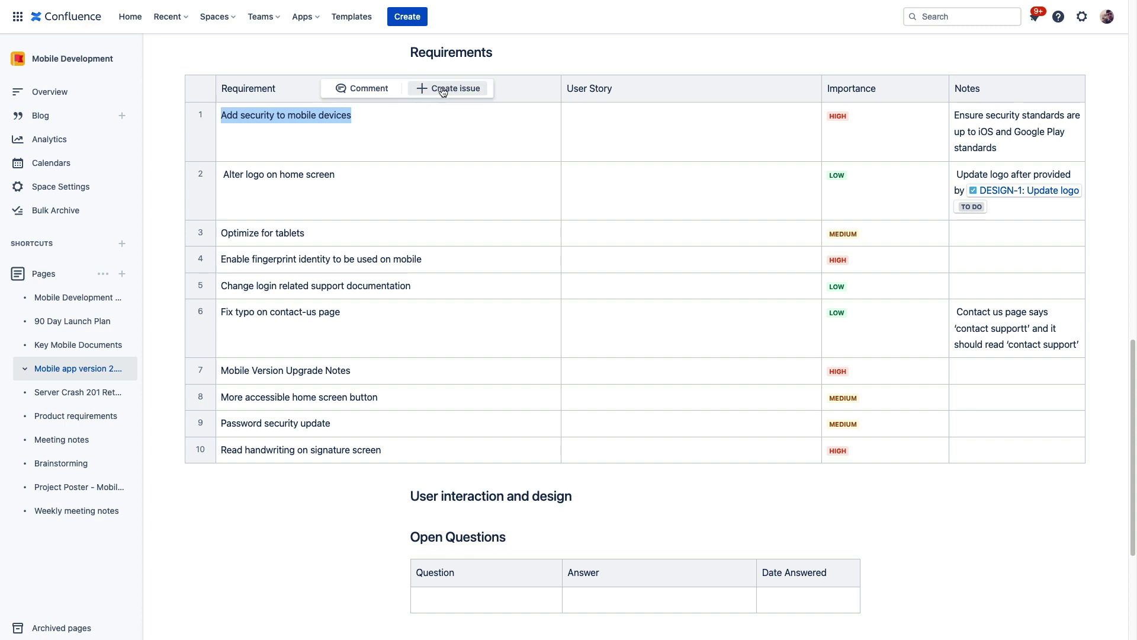
pyautogui.click(442, 89)
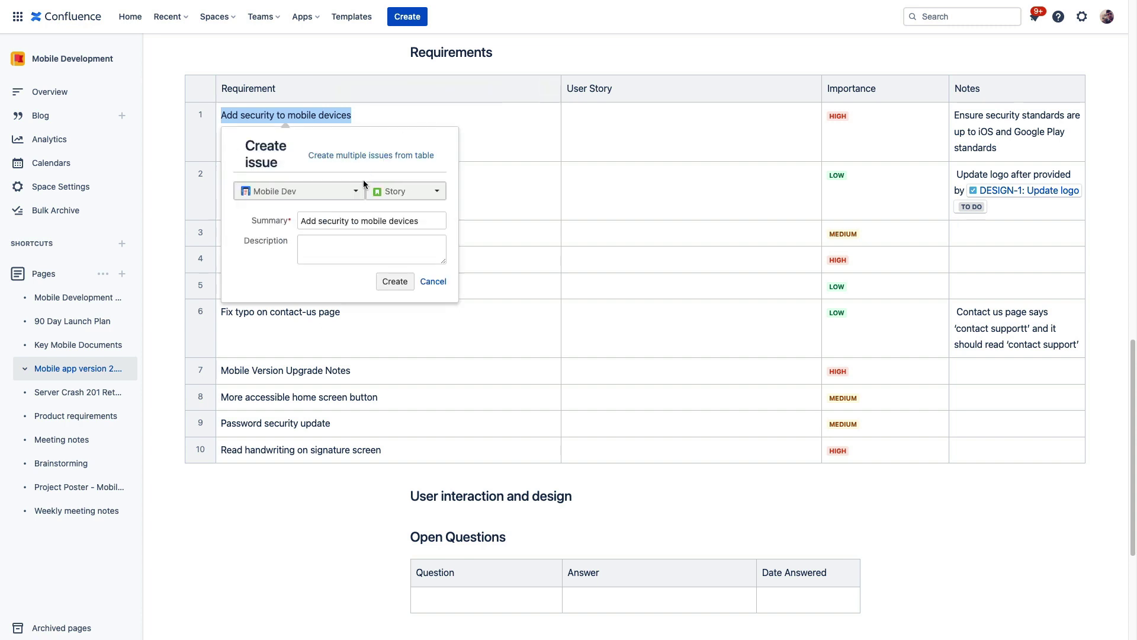
pyautogui.click(355, 191)
pyautogui.scroll(-1, 314, 296)
pyautogui.click(284, 335)
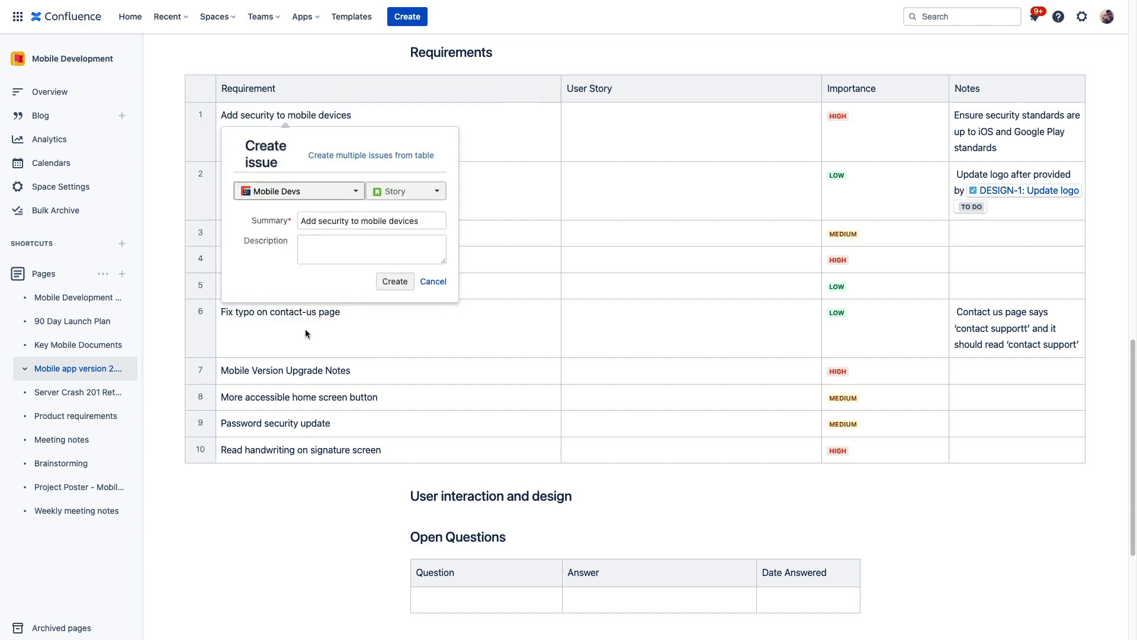
pyautogui.click(408, 191)
pyautogui.click(406, 233)
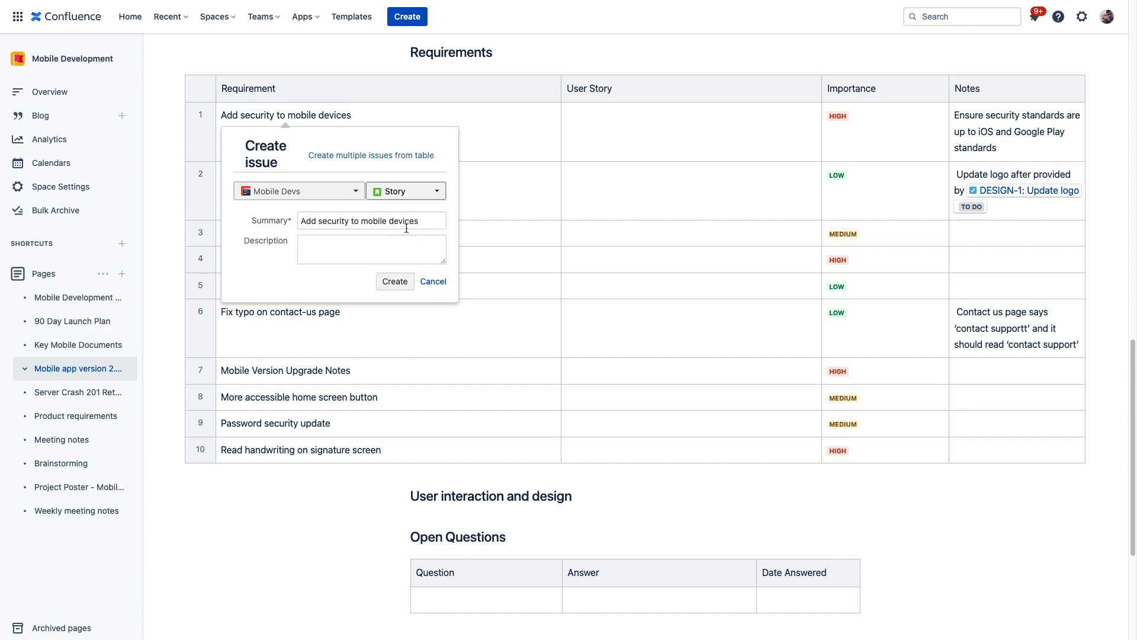
pyautogui.click(395, 281)
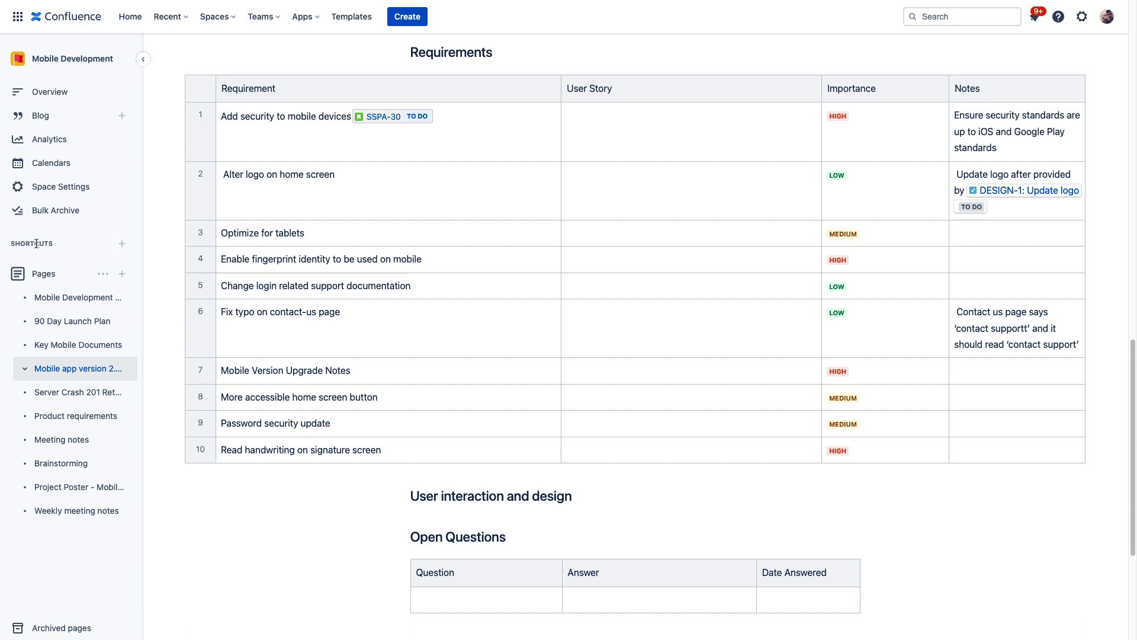
# - Add a Mobile Devs shortcut to the space sidebar using the pasted Jira board URL
pyautogui.click(122, 244)
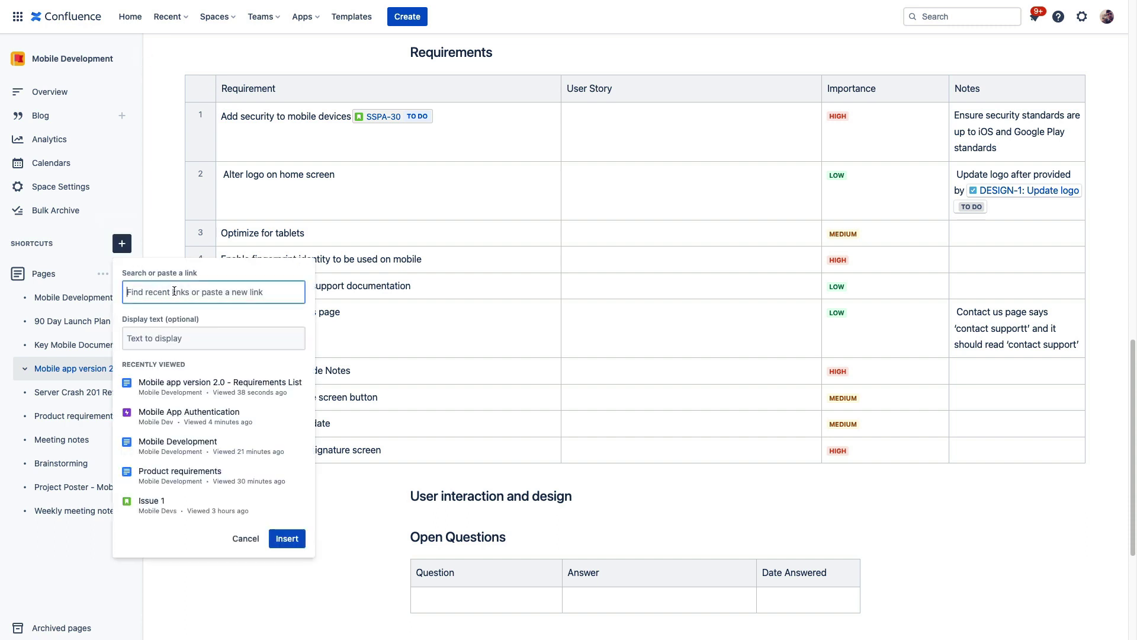
pyautogui.hotkey('ctrl', 'v')
pyautogui.click(289, 369)
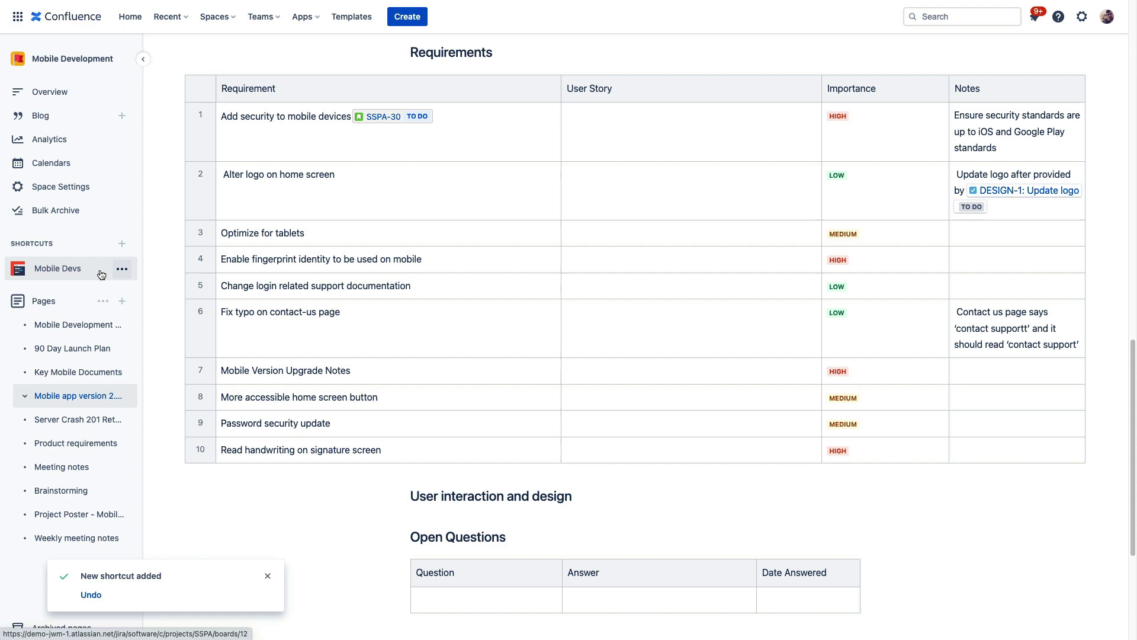
# - Open the Mobile Devs shortcut's SSPA board in a new tab and switch to it
pyautogui.rightClick(100, 271)
pyautogui.click(121, 278)
pyautogui.hotkey('ctrl', 'Tab')
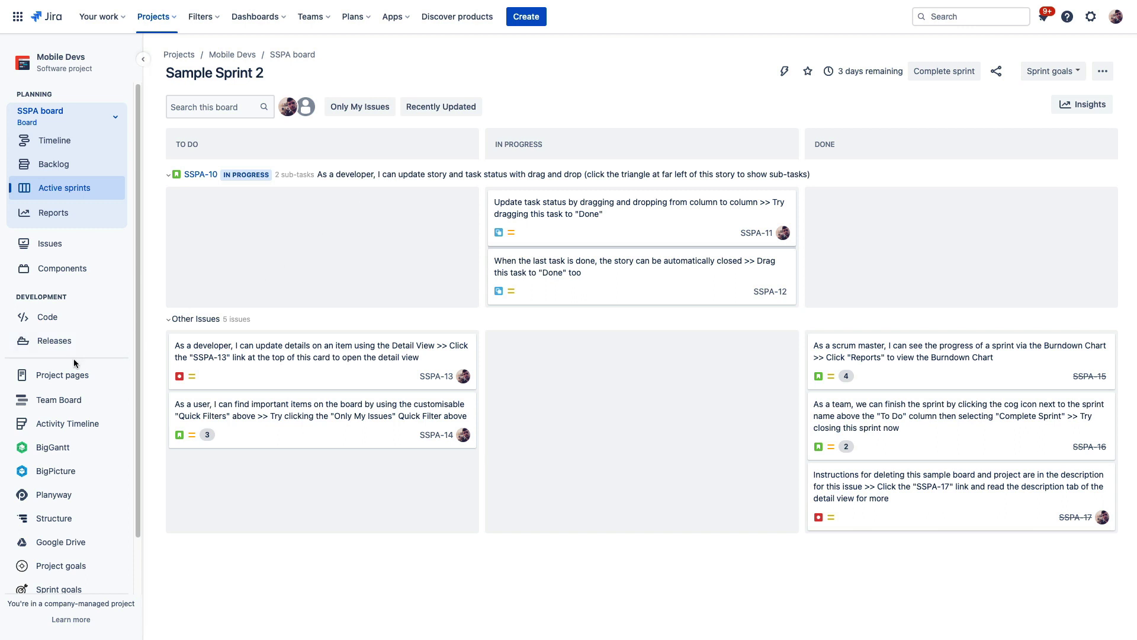
# - Connect Mobile Devs project pages to the Mobile Development space found by searching 'mobile', then expand its page tree
pyautogui.scroll(-1, 89, 474)
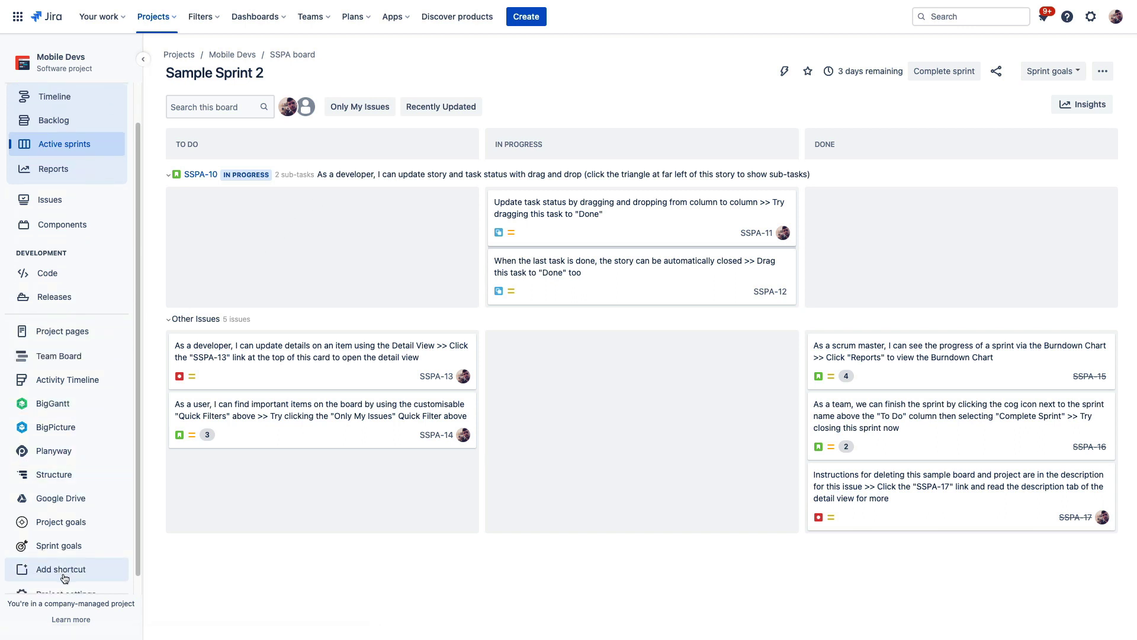
pyautogui.click(80, 337)
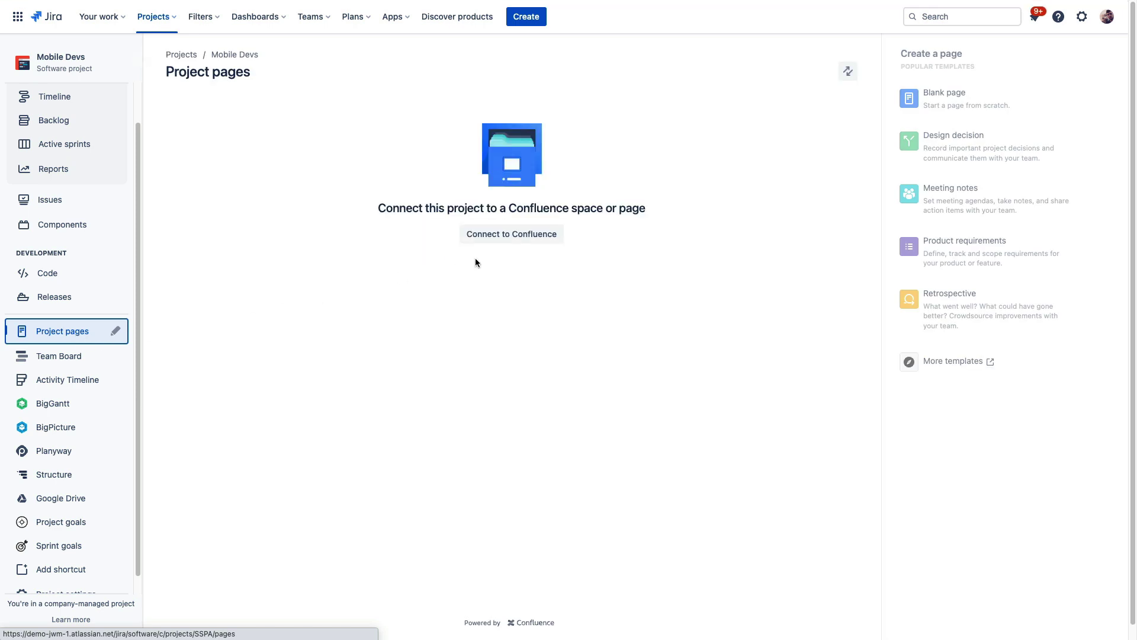
pyautogui.click(515, 236)
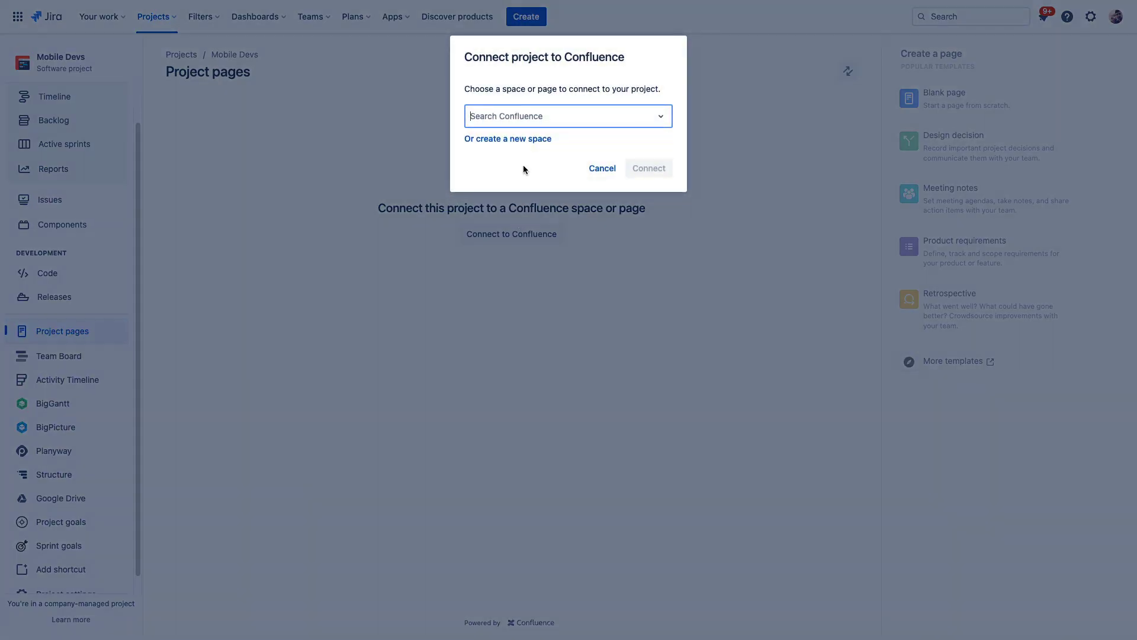
pyautogui.write('mobile')
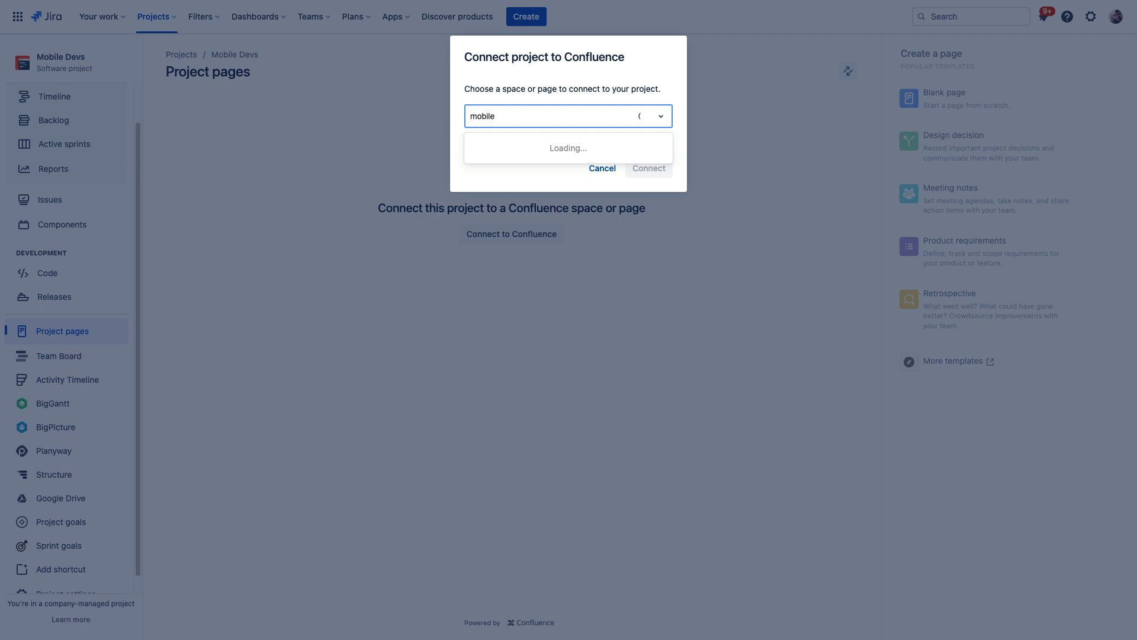
pyautogui.click(535, 161)
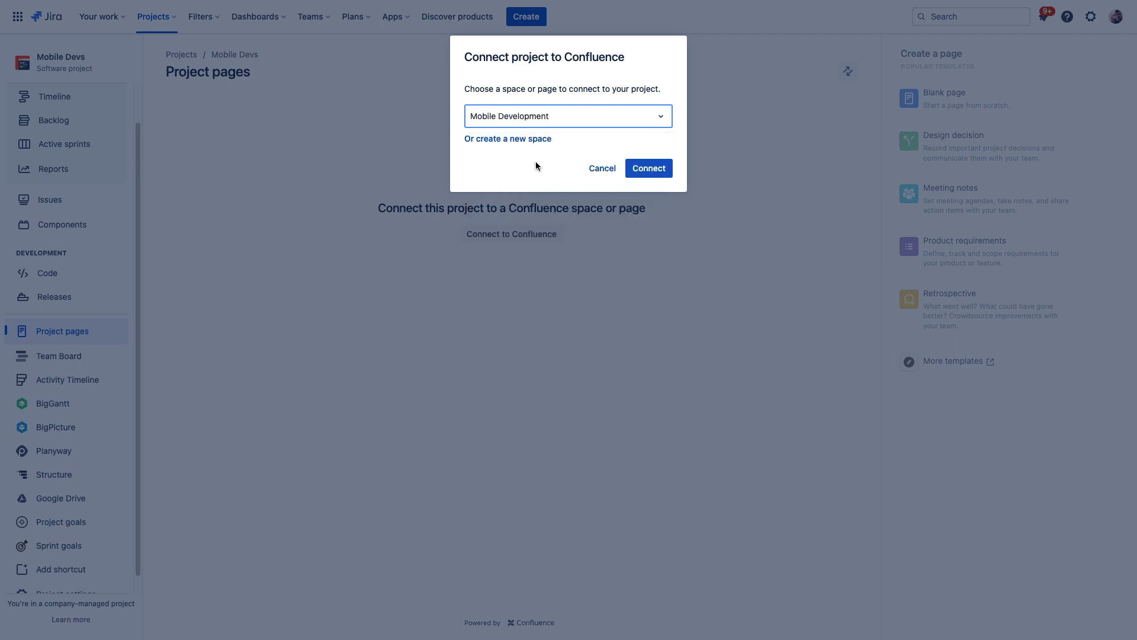
pyautogui.click(662, 171)
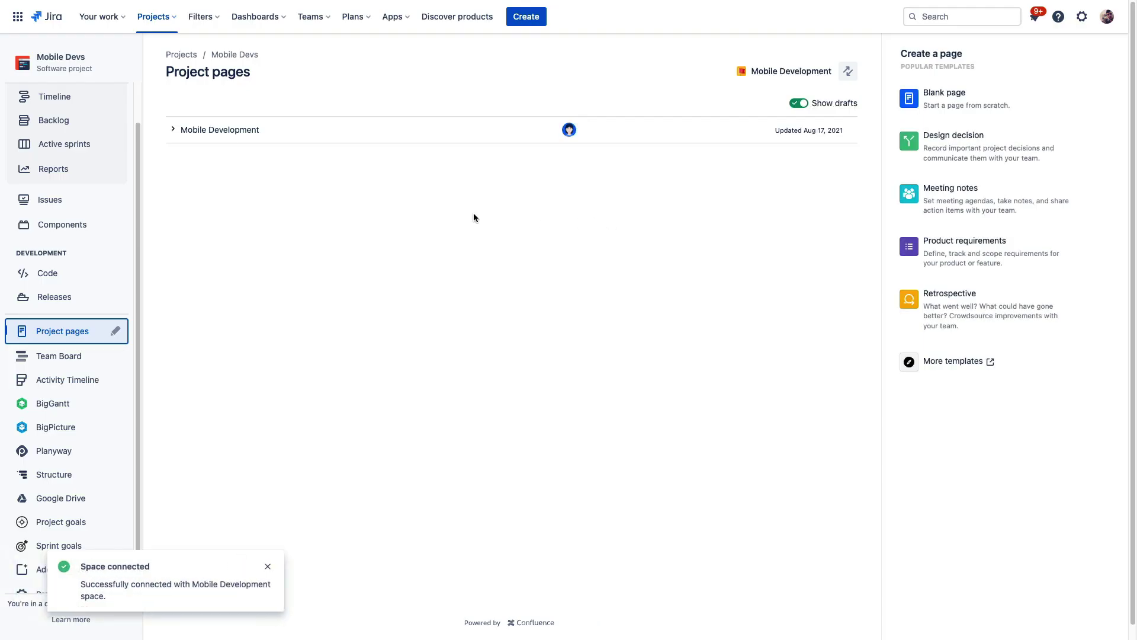
pyautogui.click(173, 130)
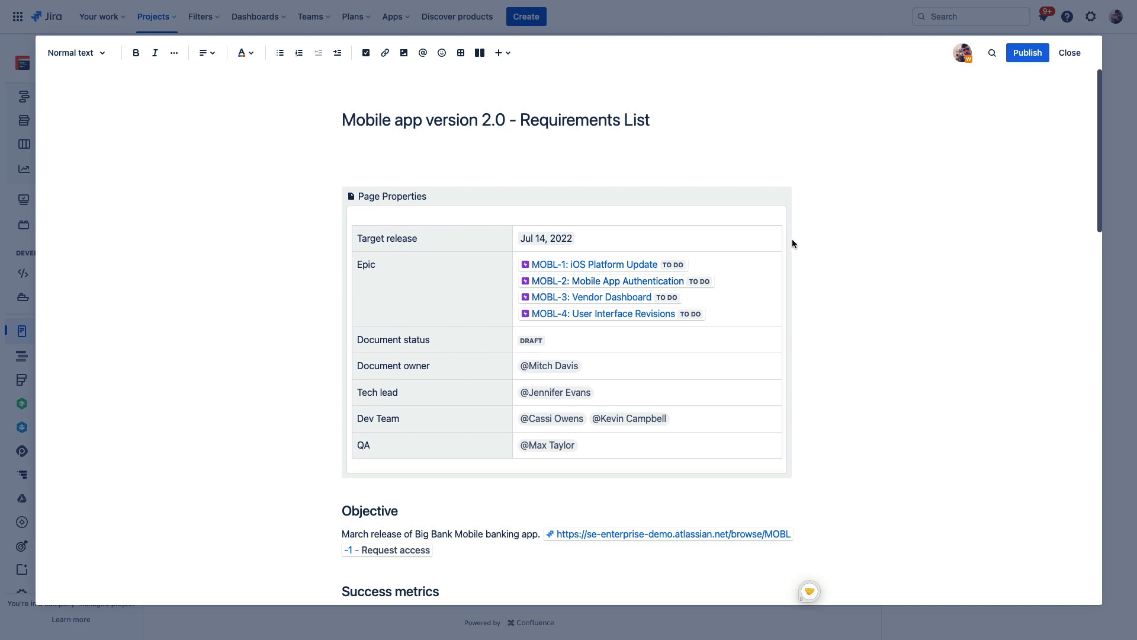
# - Publish the Requirements List page and close the editor, returning to the project pages
pyautogui.scroll(-1, 792, 243)
pyautogui.scroll(-5, 792, 242)
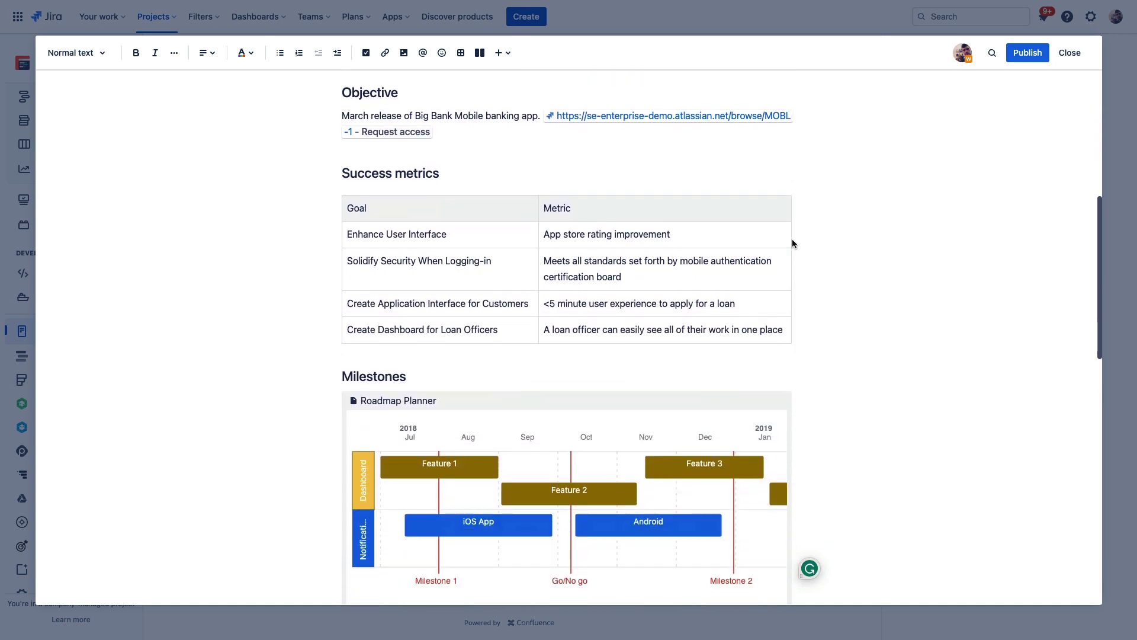
pyautogui.scroll(10, 791, 240)
pyautogui.click(1027, 53)
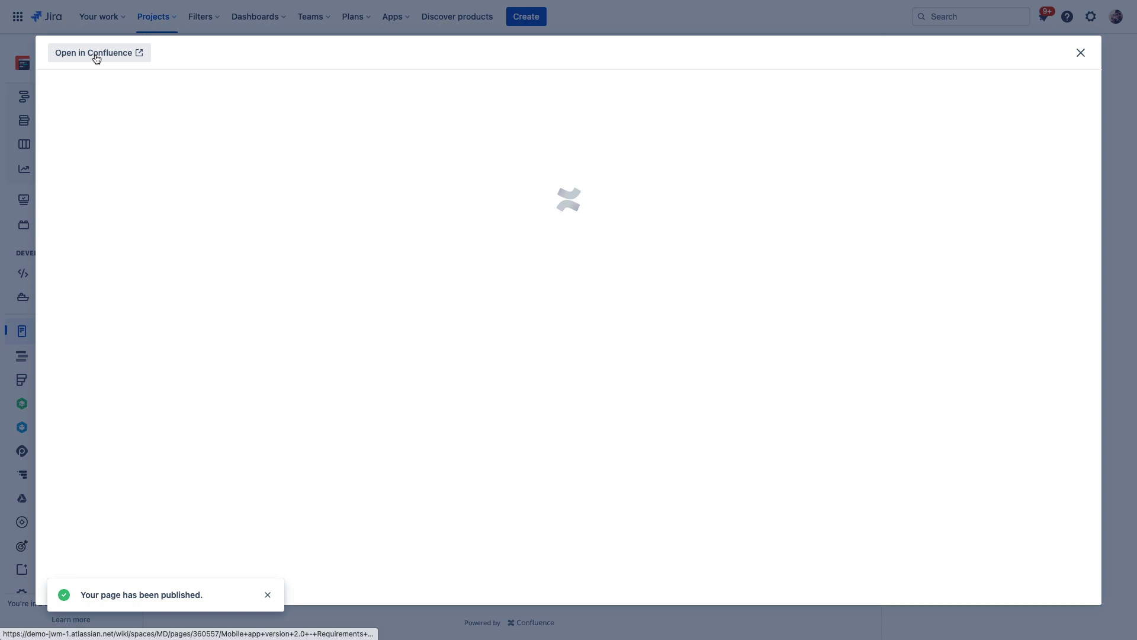
pyautogui.click(1079, 53)
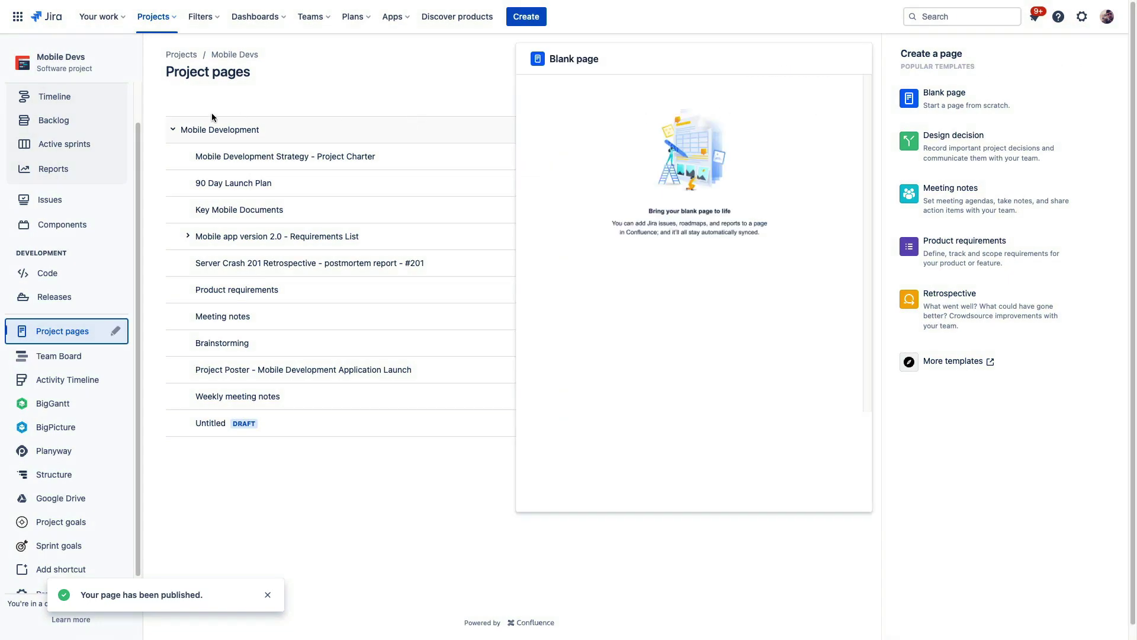
pyautogui.scroll(1, 67, 128)
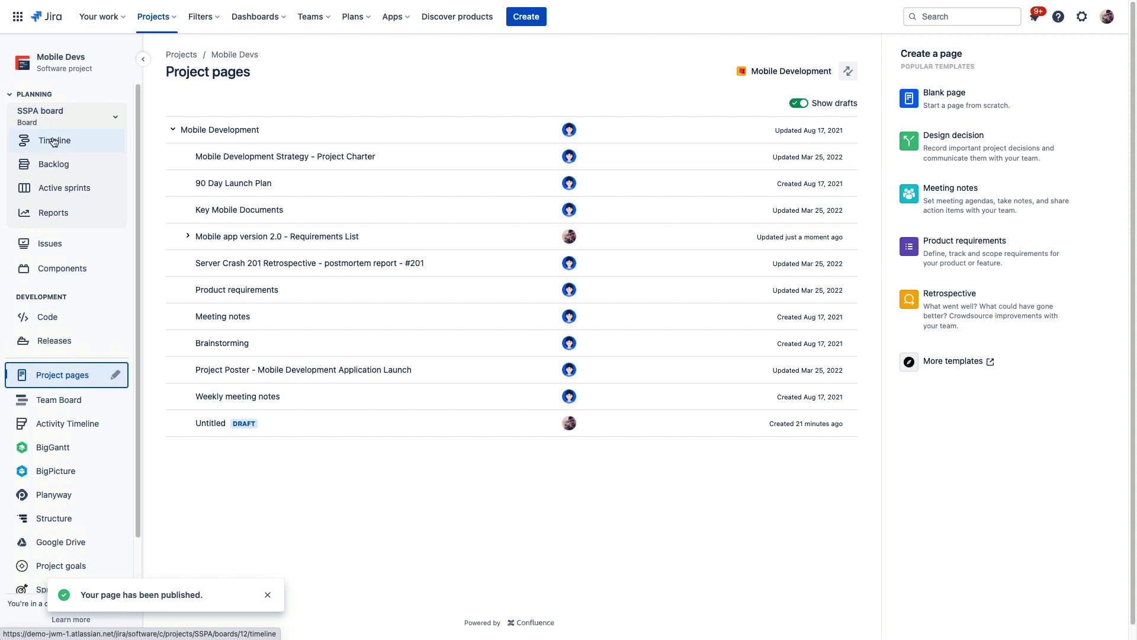
# - Copy the SSPA timeline's share link, with Sample Epic 1's child issues expanded
pyautogui.click(52, 138)
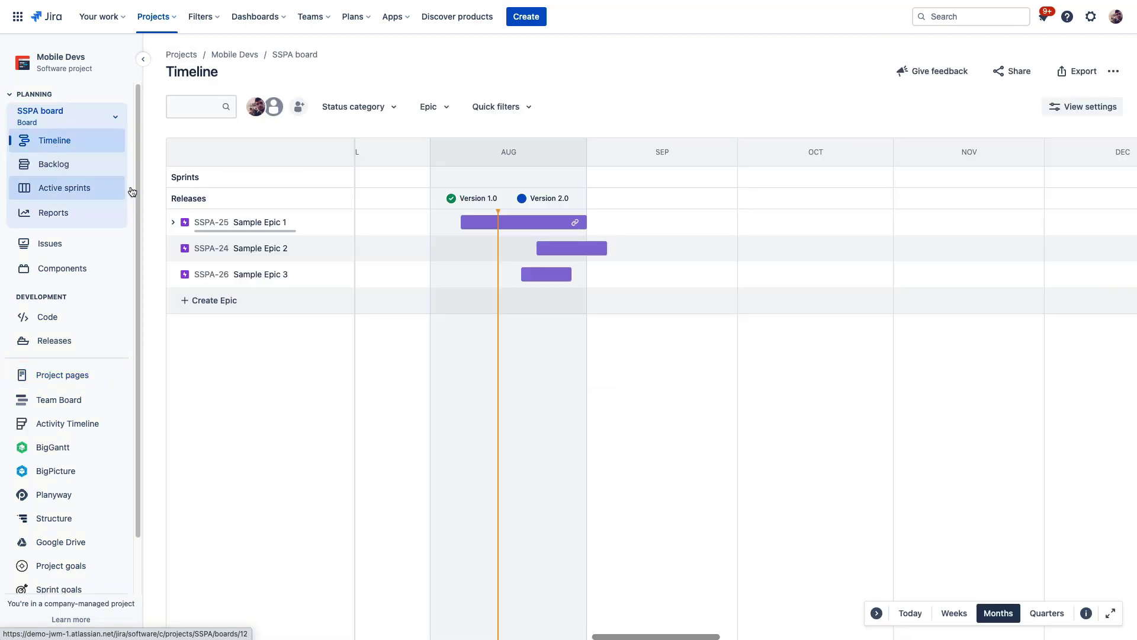
pyautogui.click(173, 222)
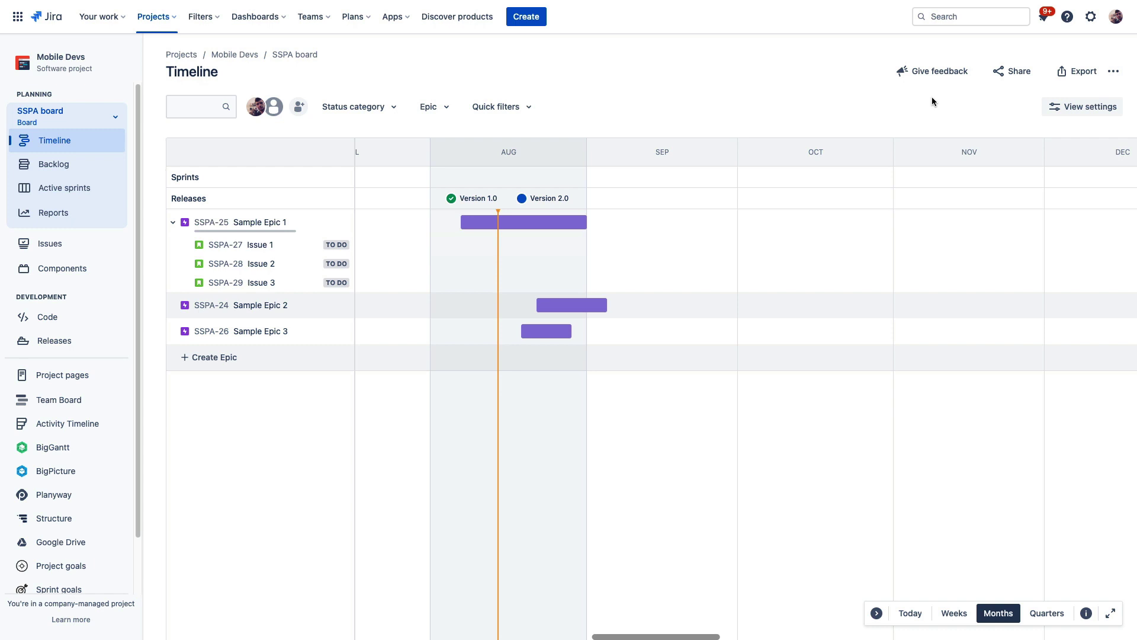
pyautogui.click(1009, 77)
pyautogui.click(844, 255)
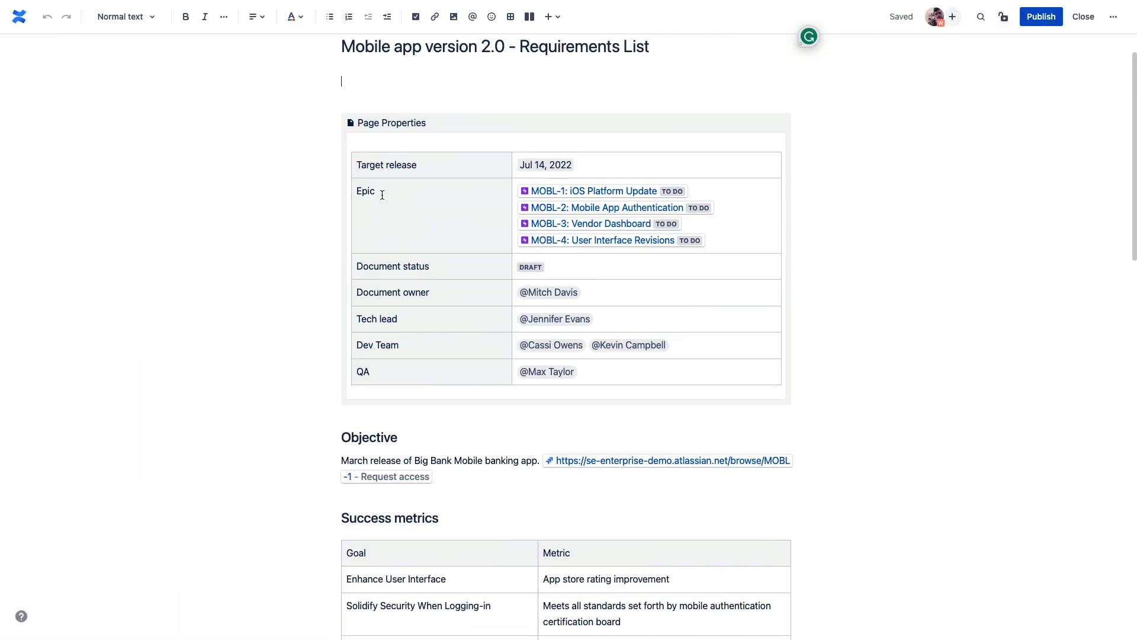
# - Embed the SSPA timeline above Page Properties and place the cursor on the empty line above it
pyautogui.click(356, 98)
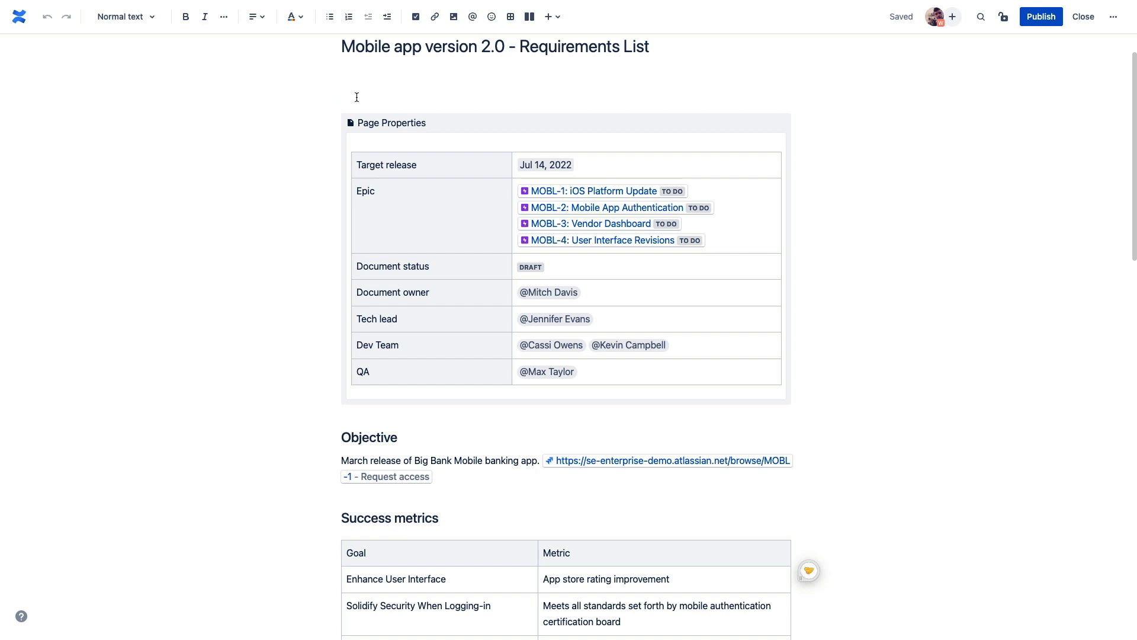
pyautogui.hotkey('ctrl', 'v')
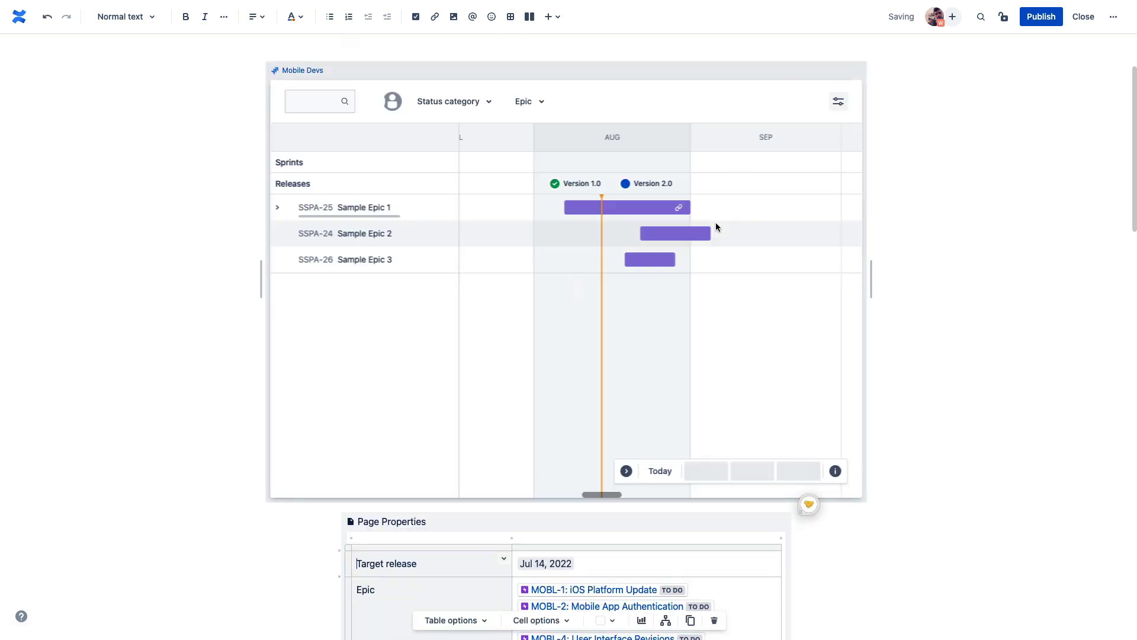
pyautogui.scroll(2, 900, 225)
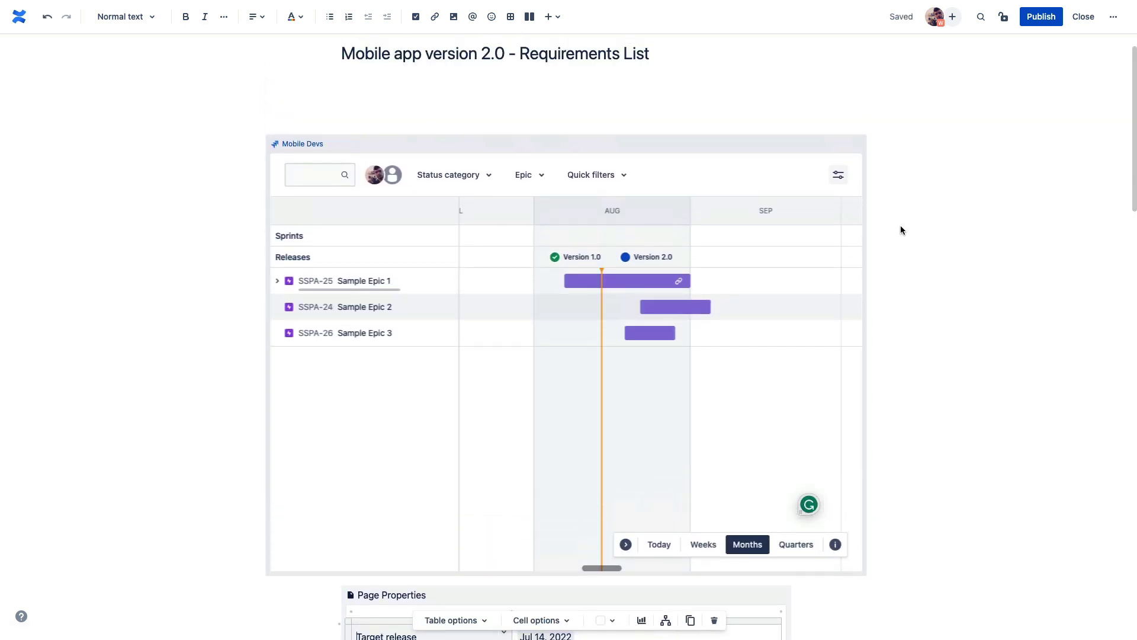
pyautogui.scroll(1, 899, 227)
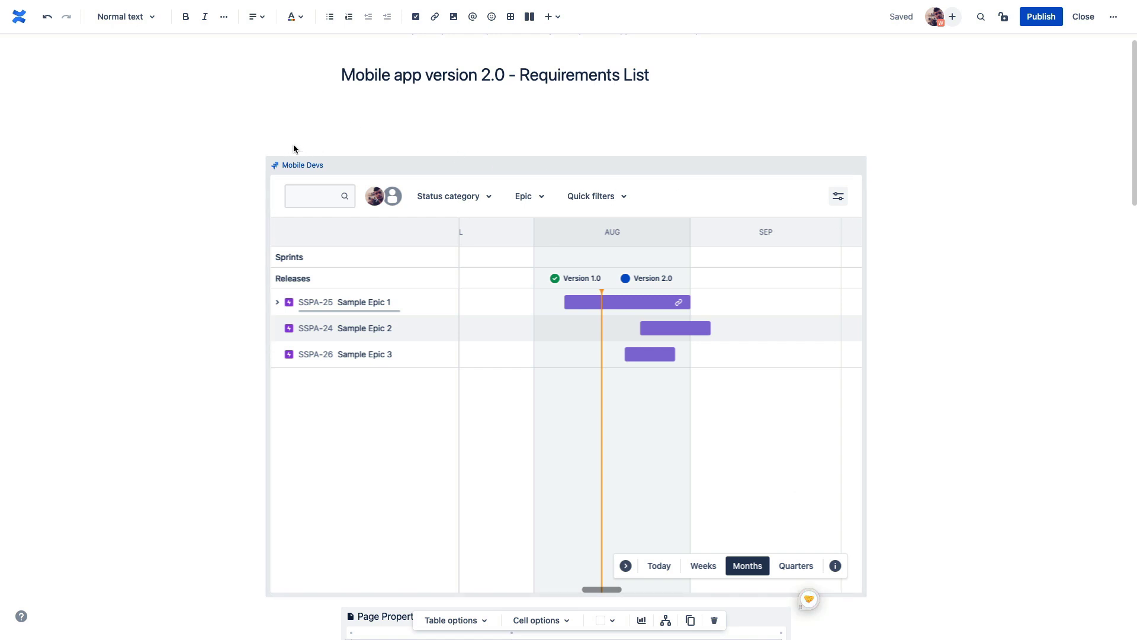
pyautogui.click(372, 132)
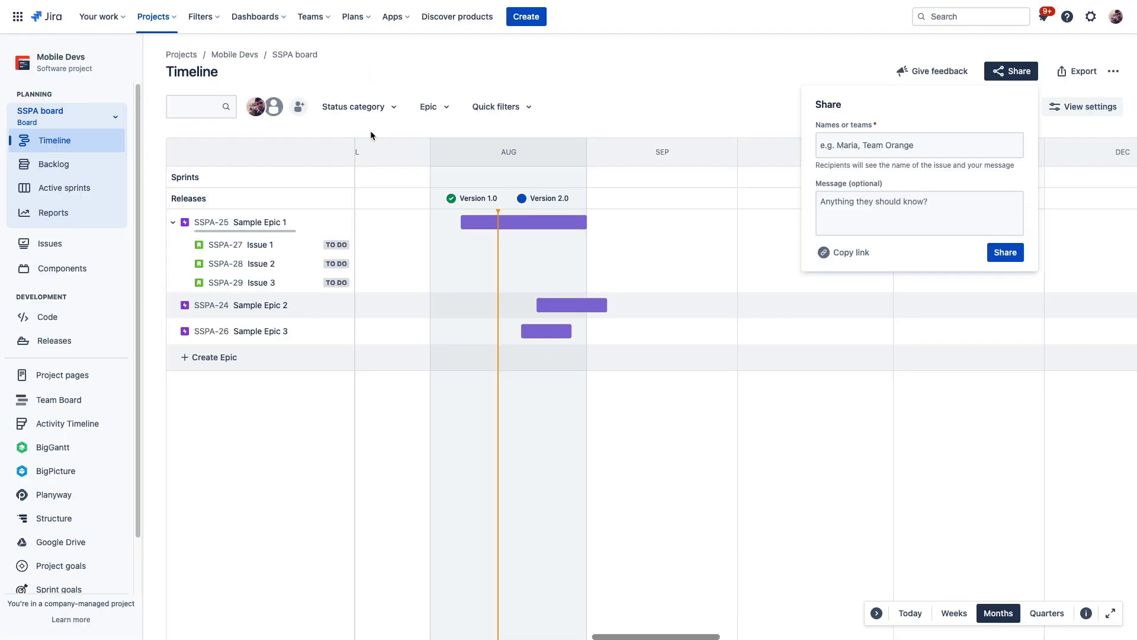
# - Open Sample Plan A from Plans and copy its generated Confluence share link
pyautogui.click(364, 18)
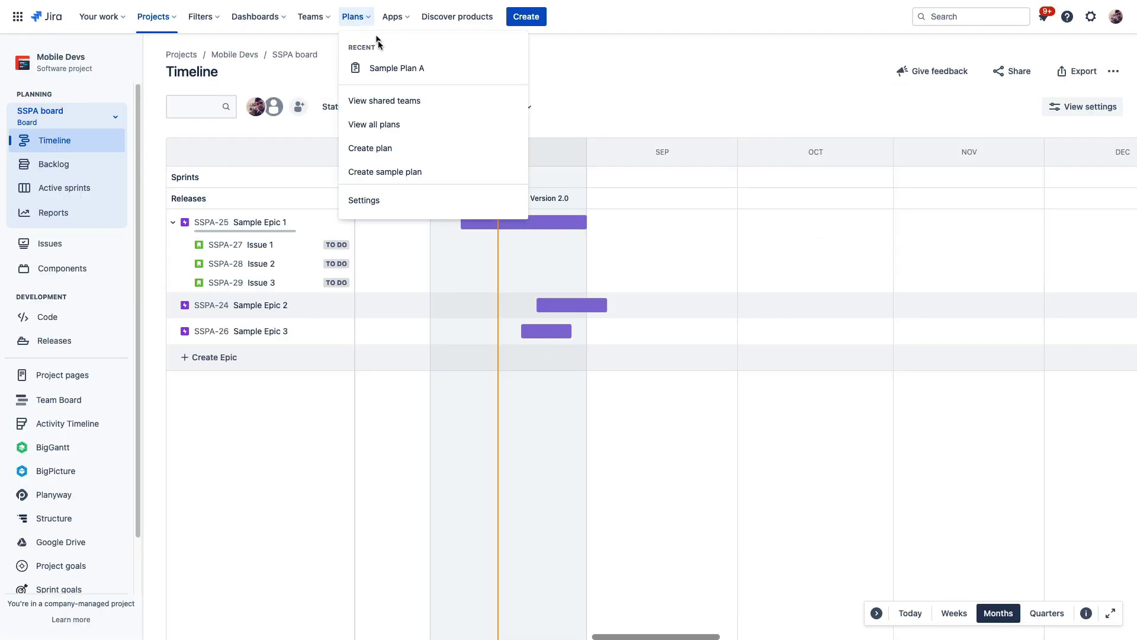
pyautogui.click(396, 70)
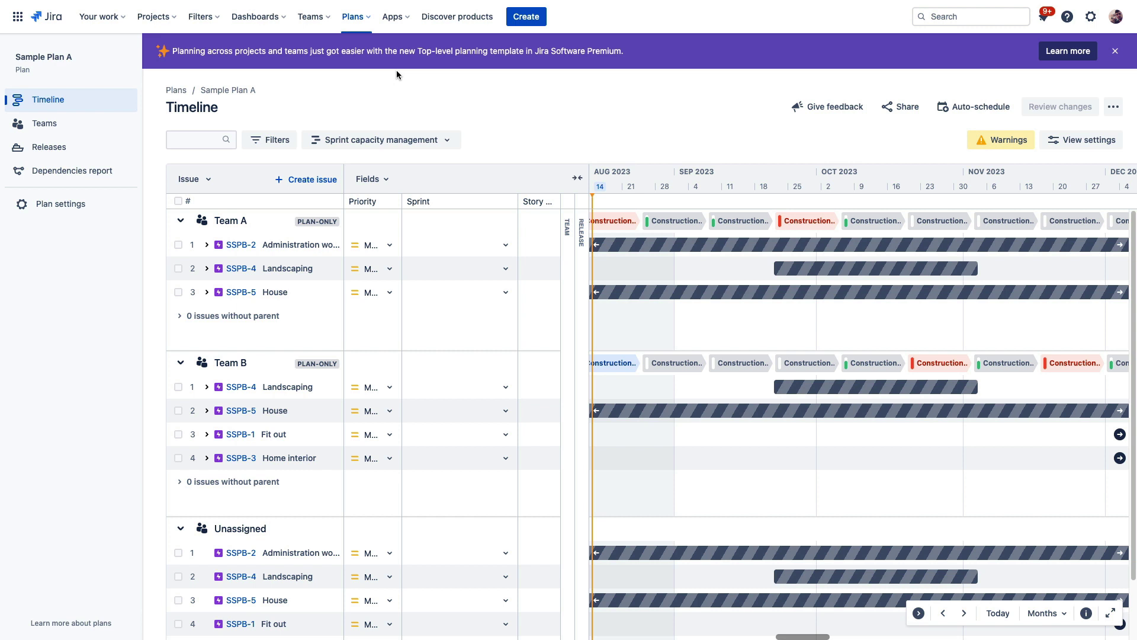
pyautogui.click(906, 109)
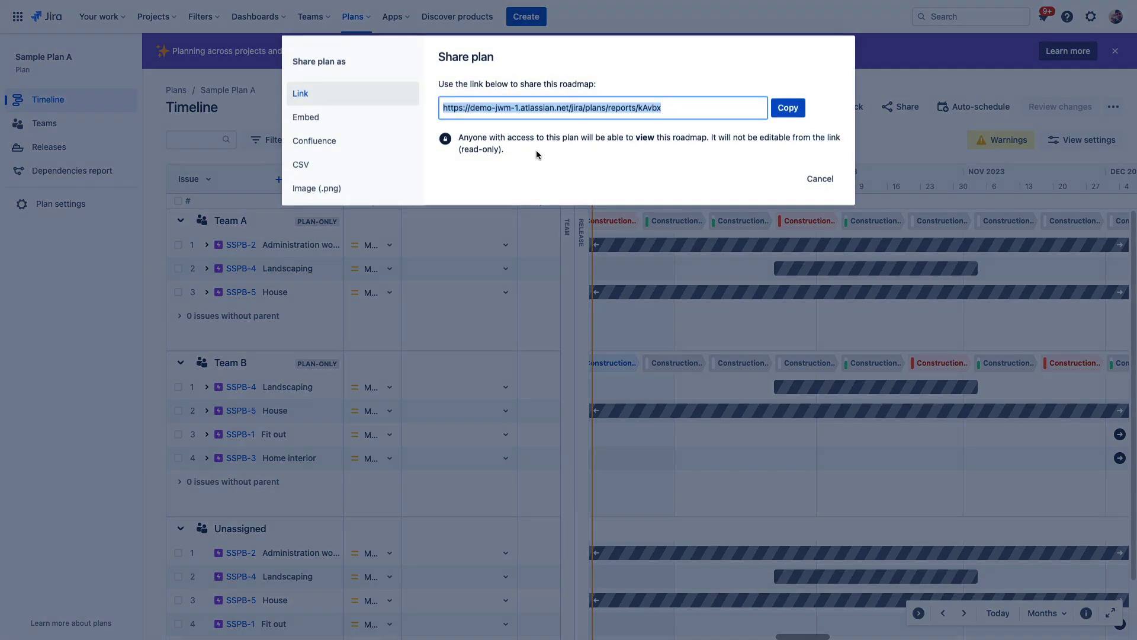
pyautogui.click(330, 142)
pyautogui.click(498, 138)
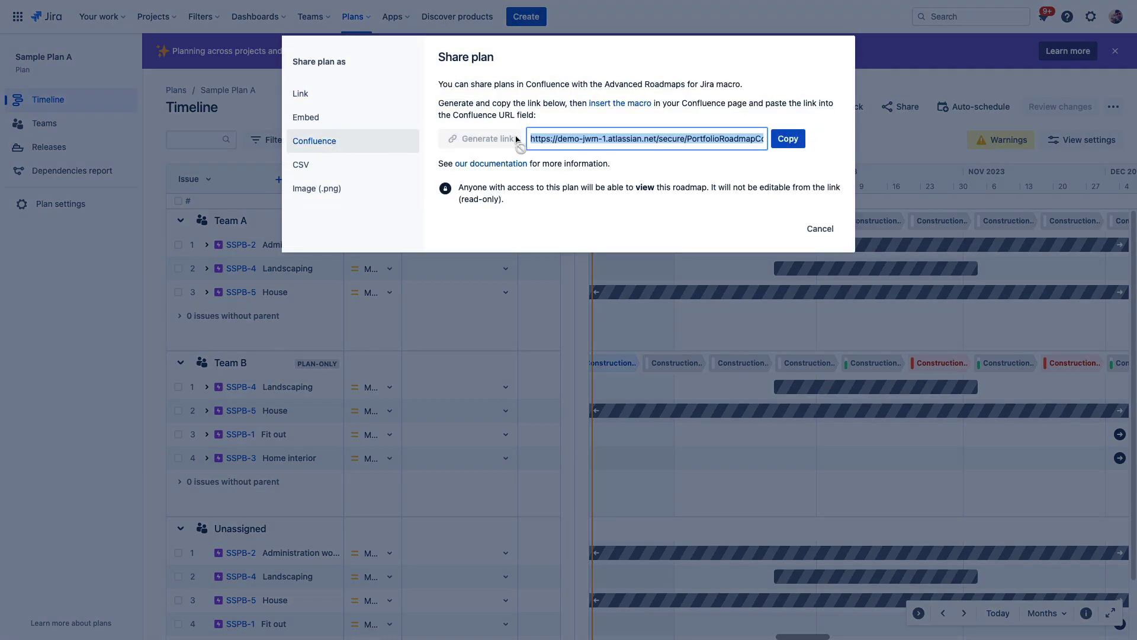
pyautogui.click(793, 140)
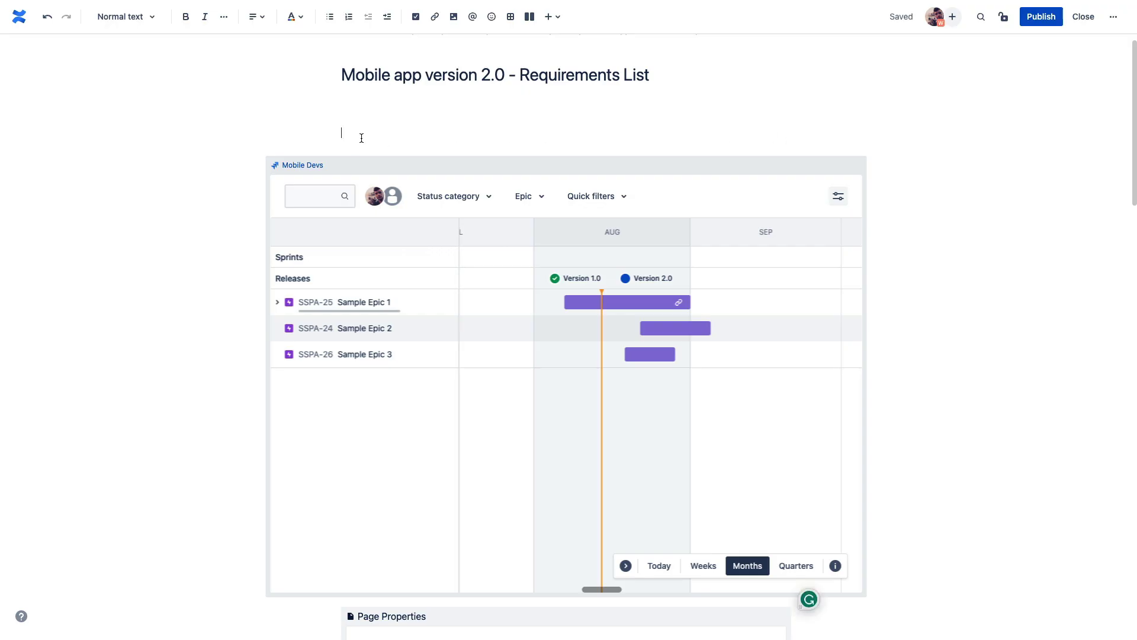
# - Paste the Sample Plan A link as an Advanced Roadmaps embed, adding empty lines below and above it
pyautogui.hotkey('ctrl', 'v')
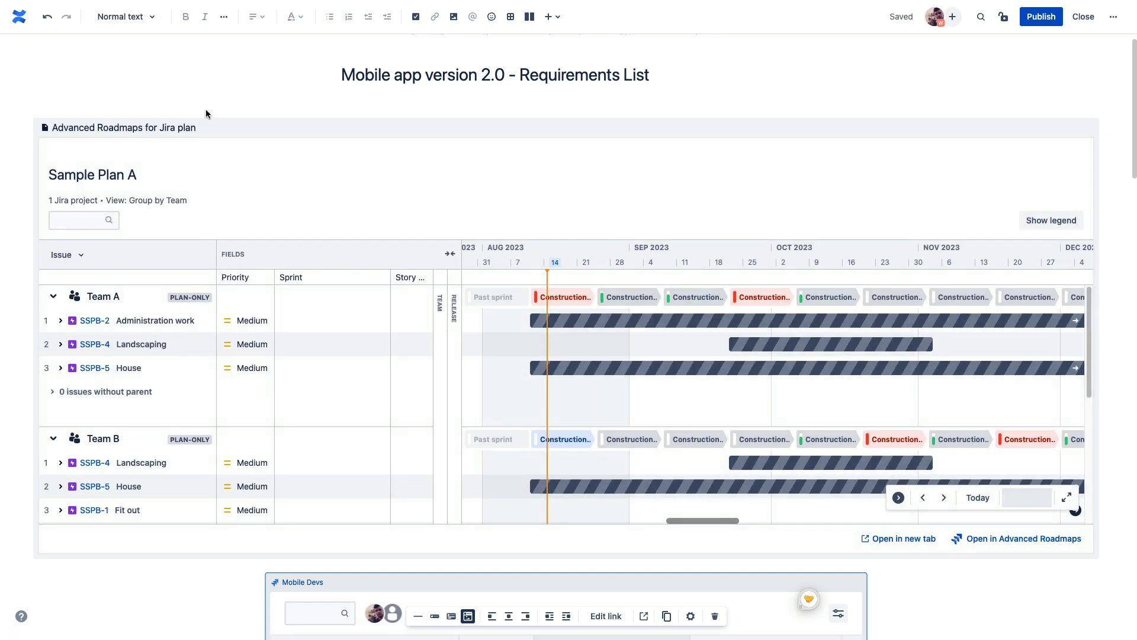
pyautogui.click(119, 128)
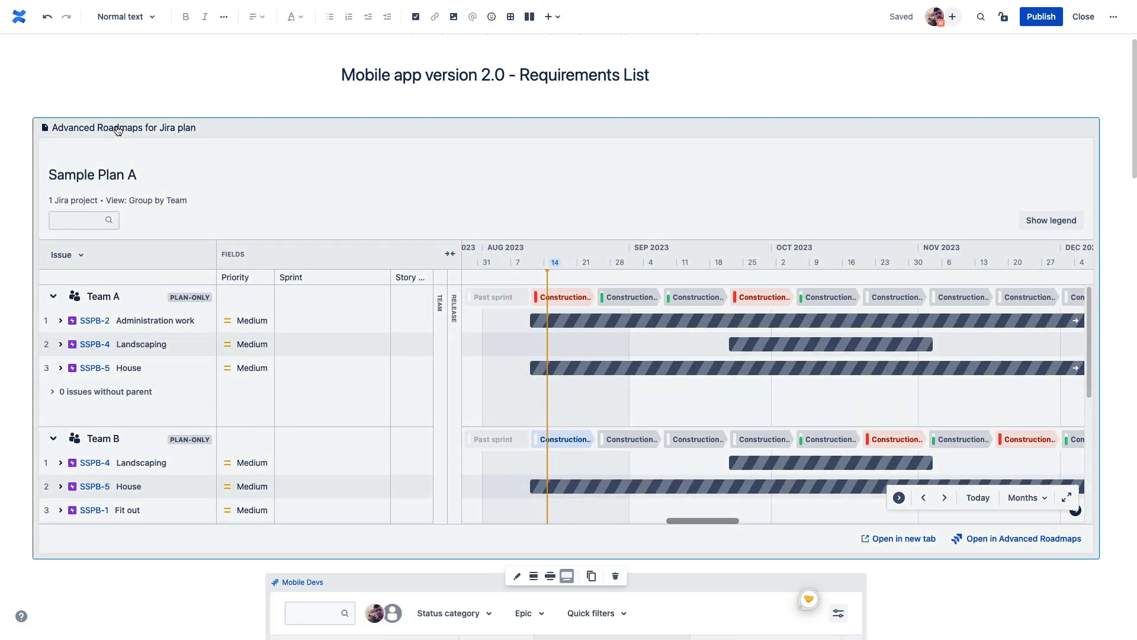
pyautogui.press('Return')
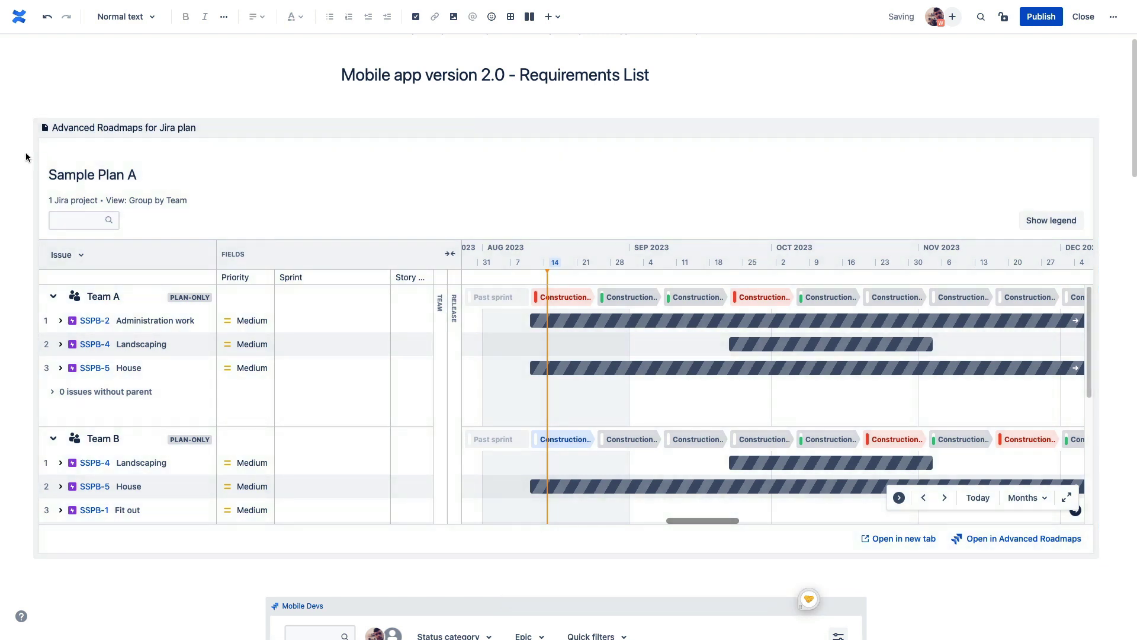
pyautogui.click(33, 156)
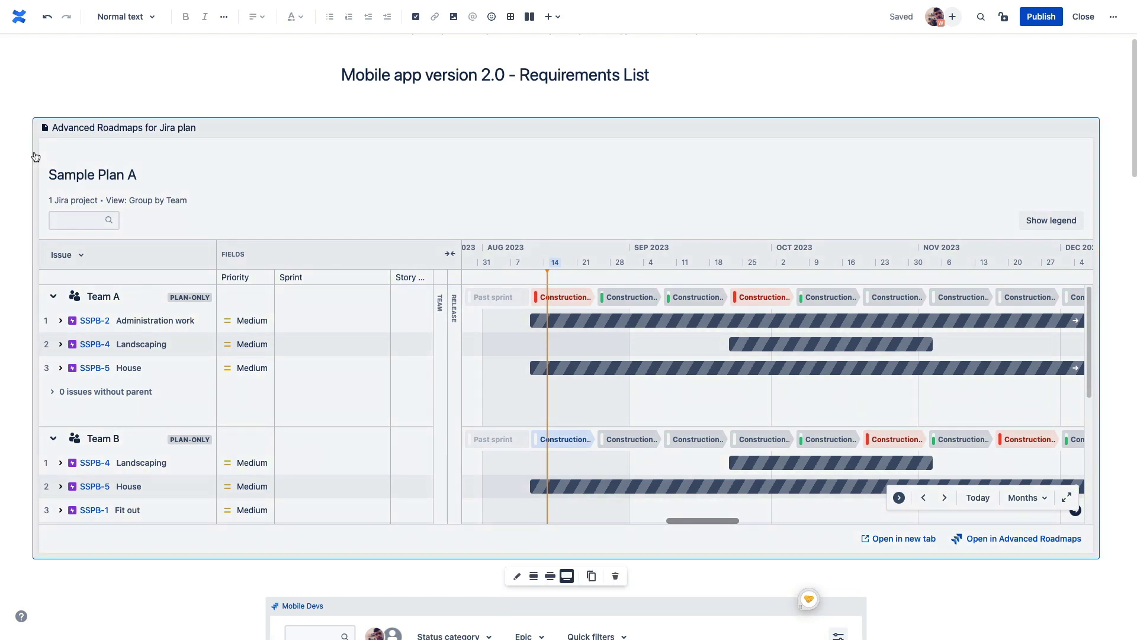
pyautogui.press('Return')
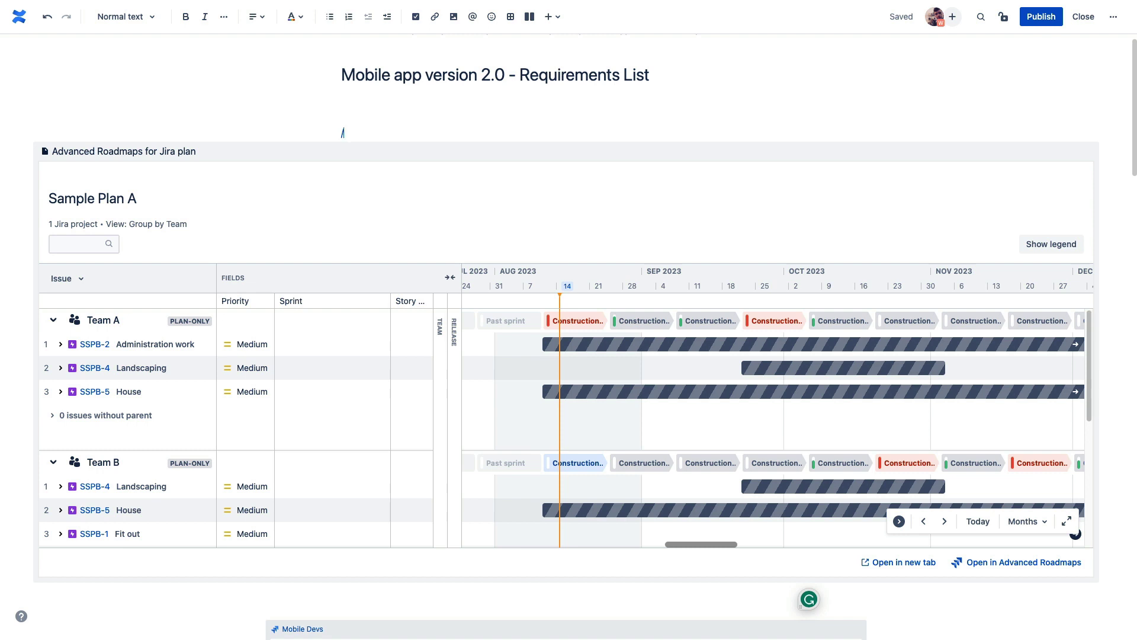
pyautogui.write('jir')
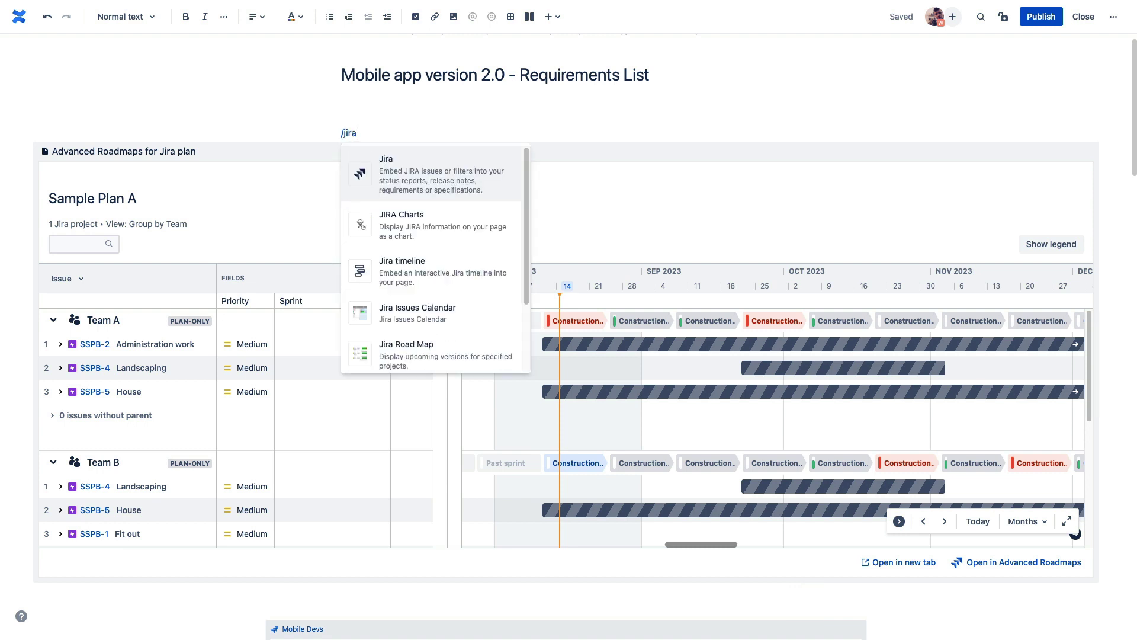
pyautogui.write('a')
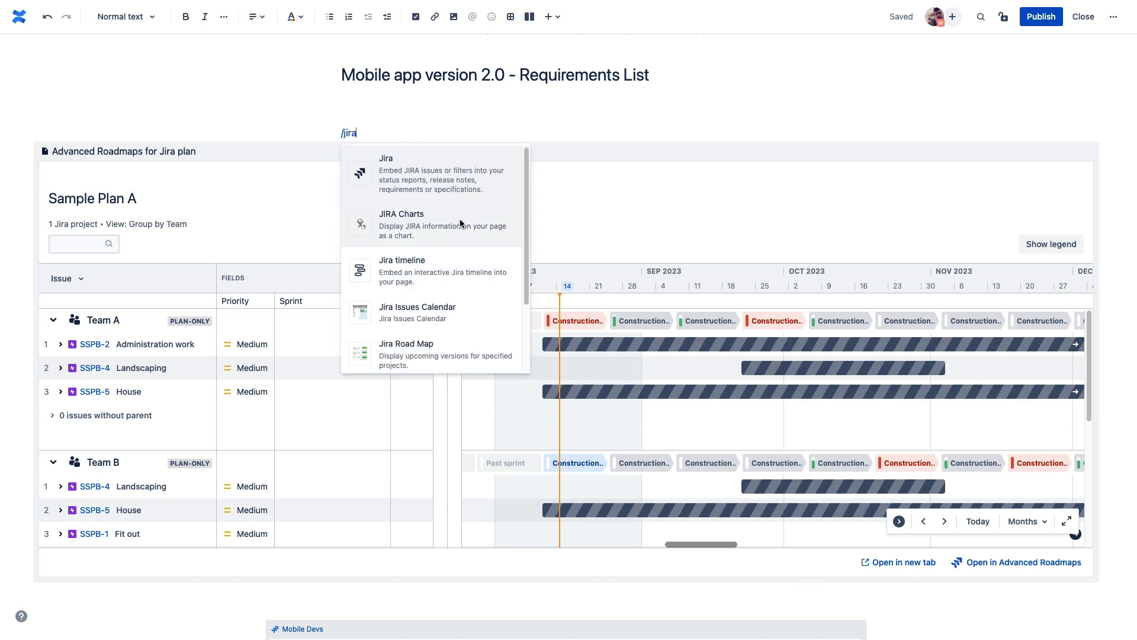
pyautogui.scroll(-1, 461, 223)
pyautogui.scroll(-2, 460, 224)
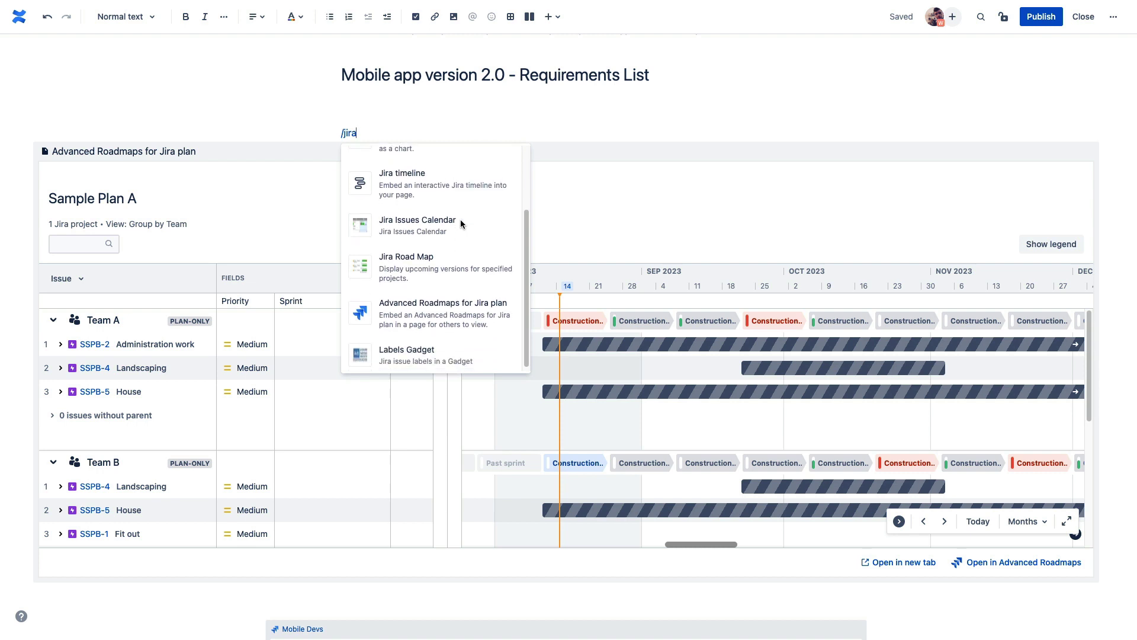
pyautogui.scroll(3, 461, 224)
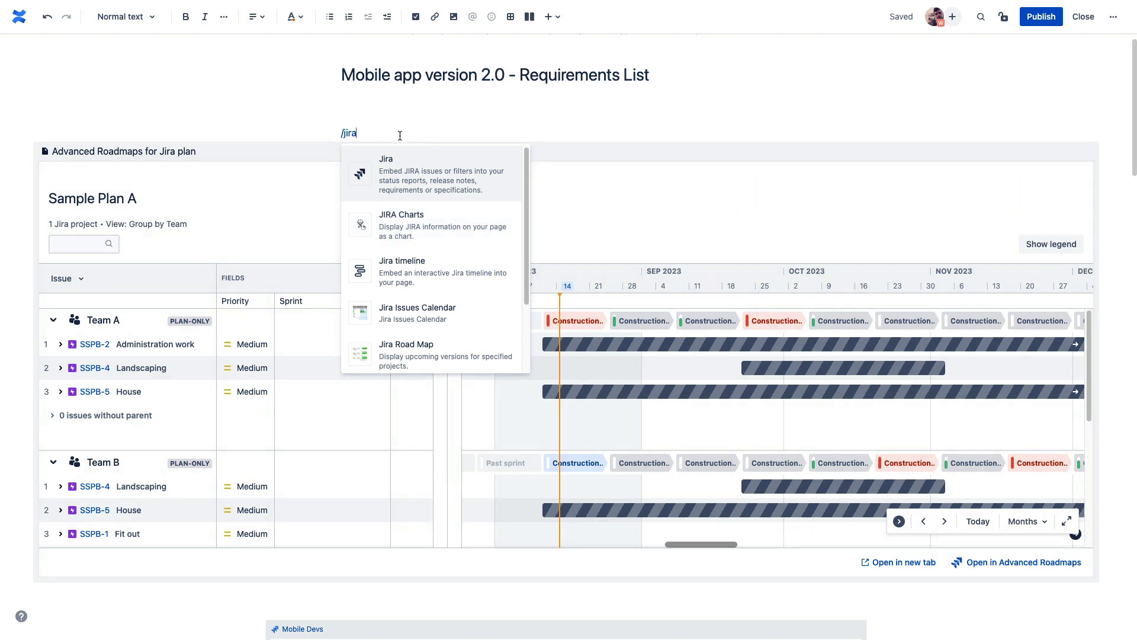
pyautogui.press('Escape')
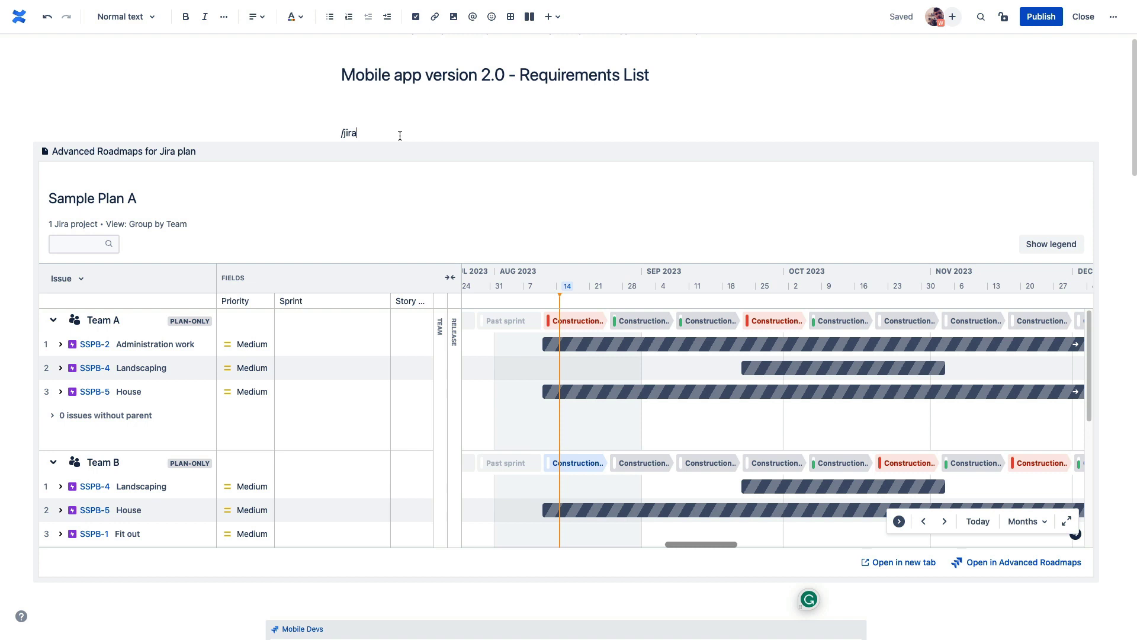
pyautogui.press('BackSpace')
pyautogui.press('BackSpace')
pyautogui.press('BackSpace')
pyautogui.press('BackSpace')
pyautogui.press('BackSpace')
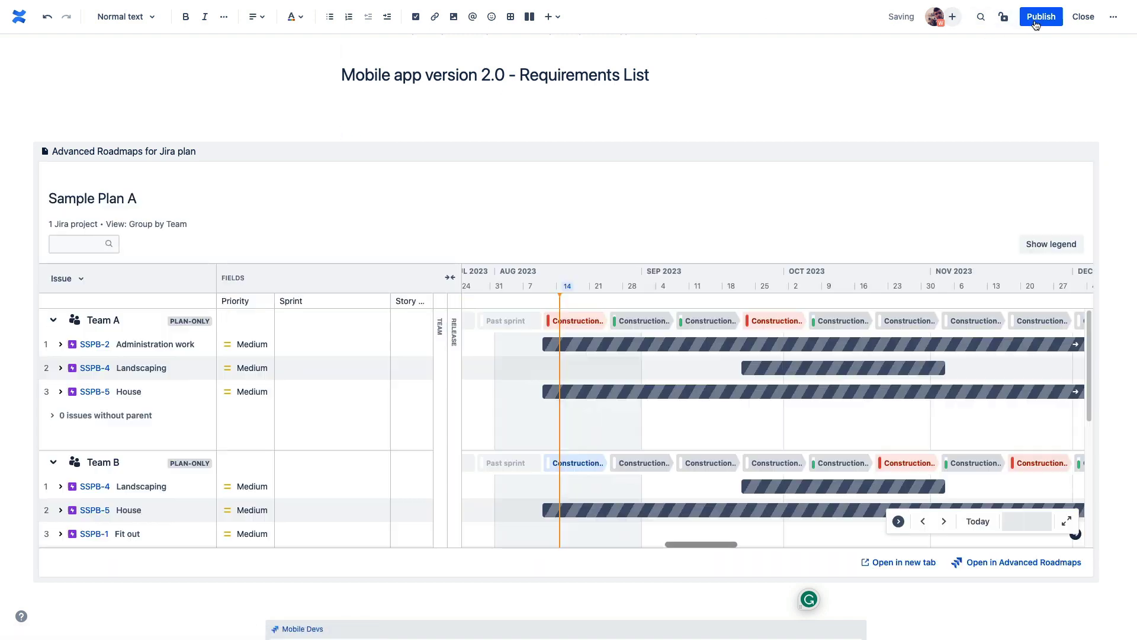
# - Publish the requirements page, cancel Sample Plan A's Share plan dialog, and open Settings > Products
pyautogui.click(1035, 22)
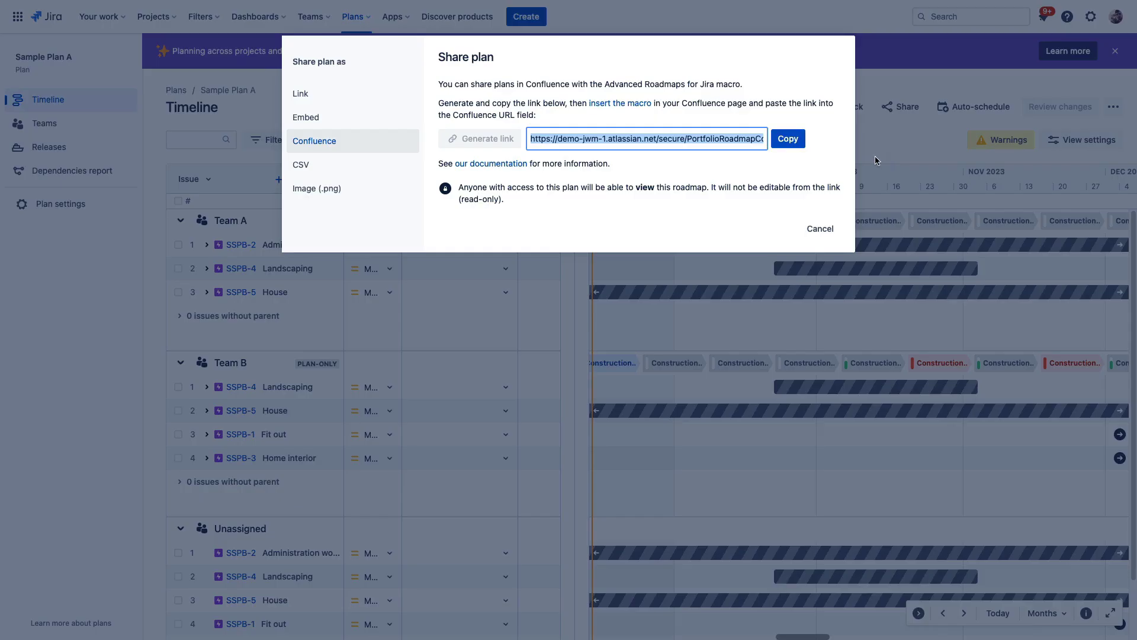
pyautogui.click(820, 230)
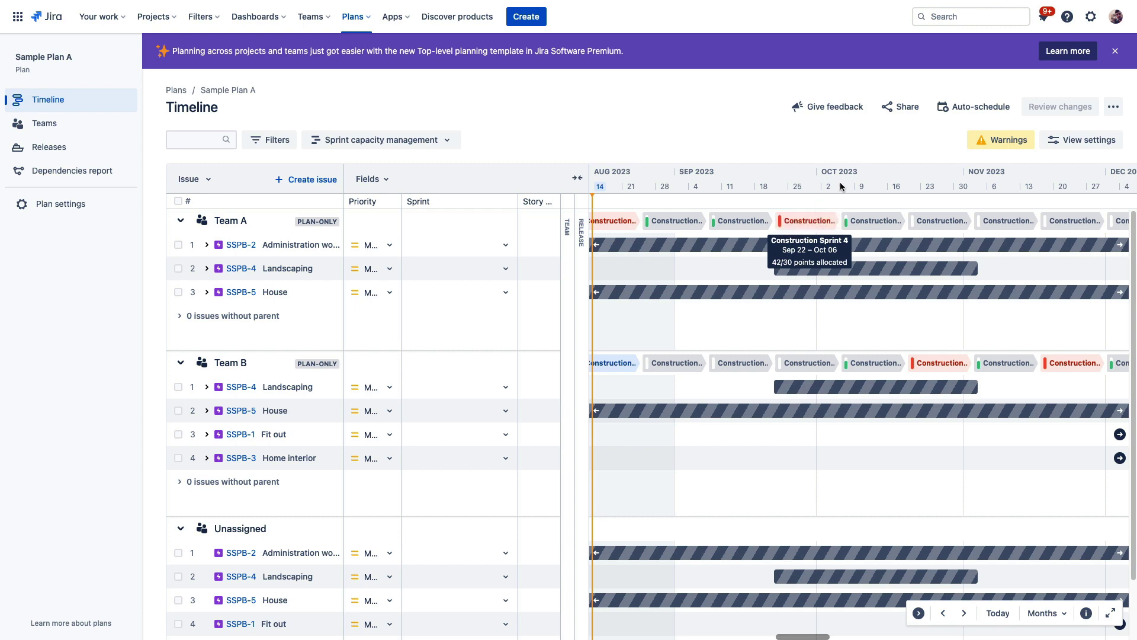
pyautogui.click(1091, 17)
pyautogui.click(842, 223)
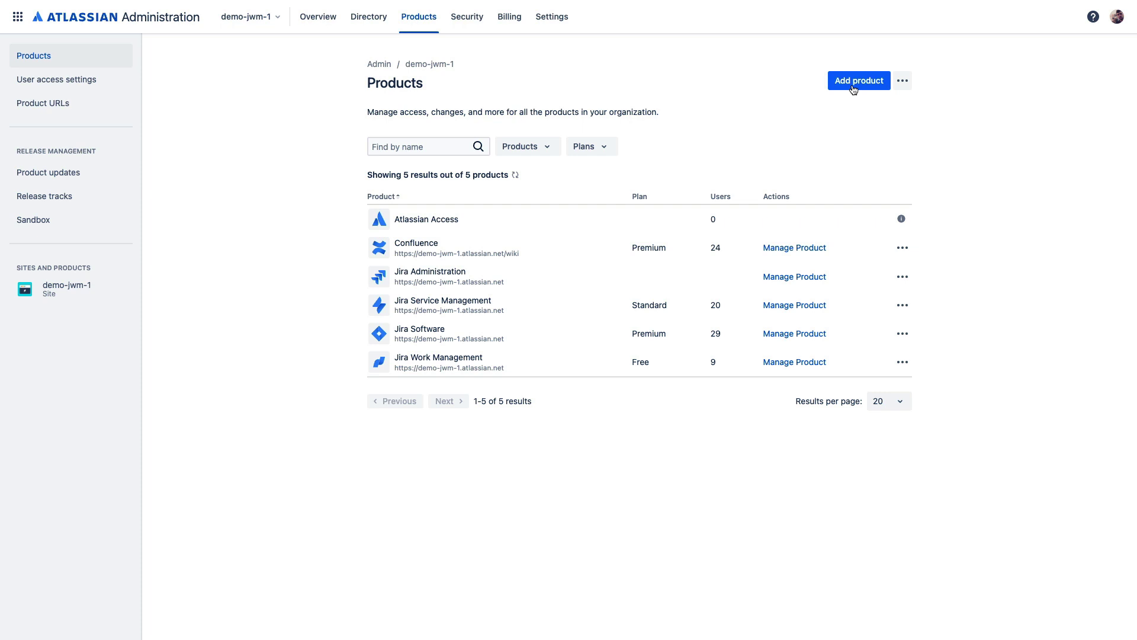
# - Choose Add product on the Products admin page to bring up Atlassian's product catalogue
pyautogui.click(853, 83)
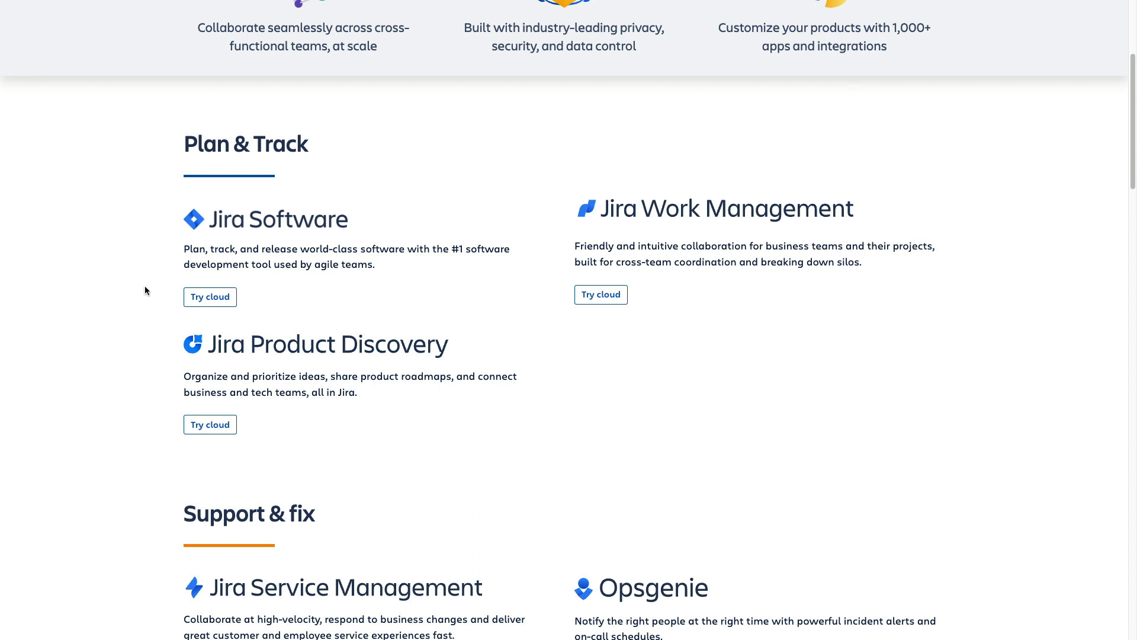
# - Start a Jira Software cloud trial and select Confluence as the free second product
pyautogui.click(226, 304)
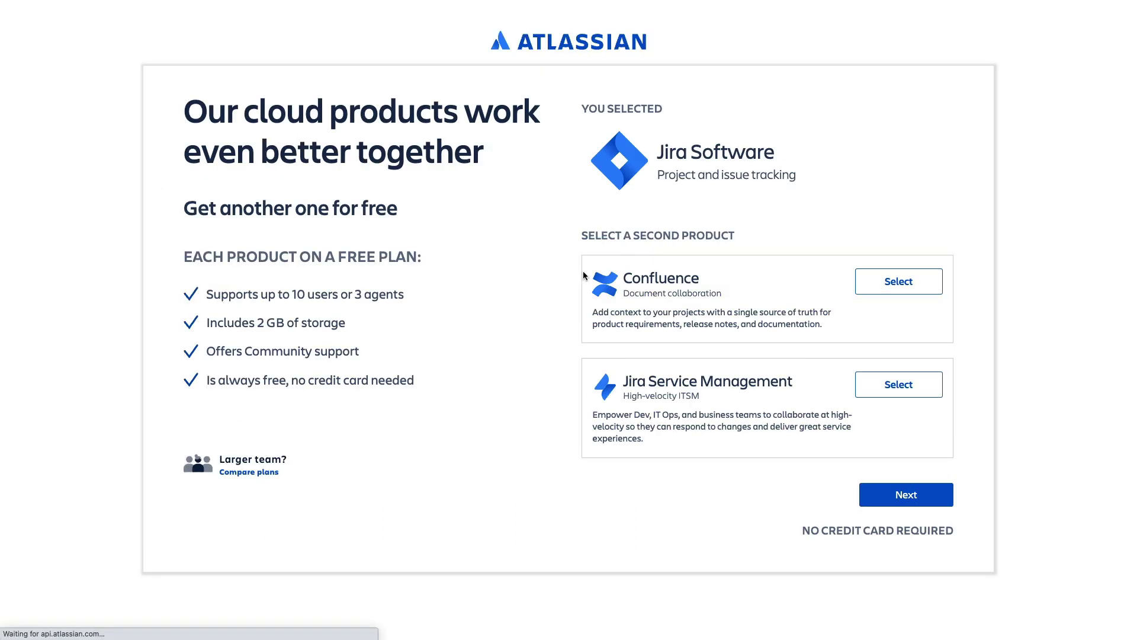
pyautogui.click(890, 292)
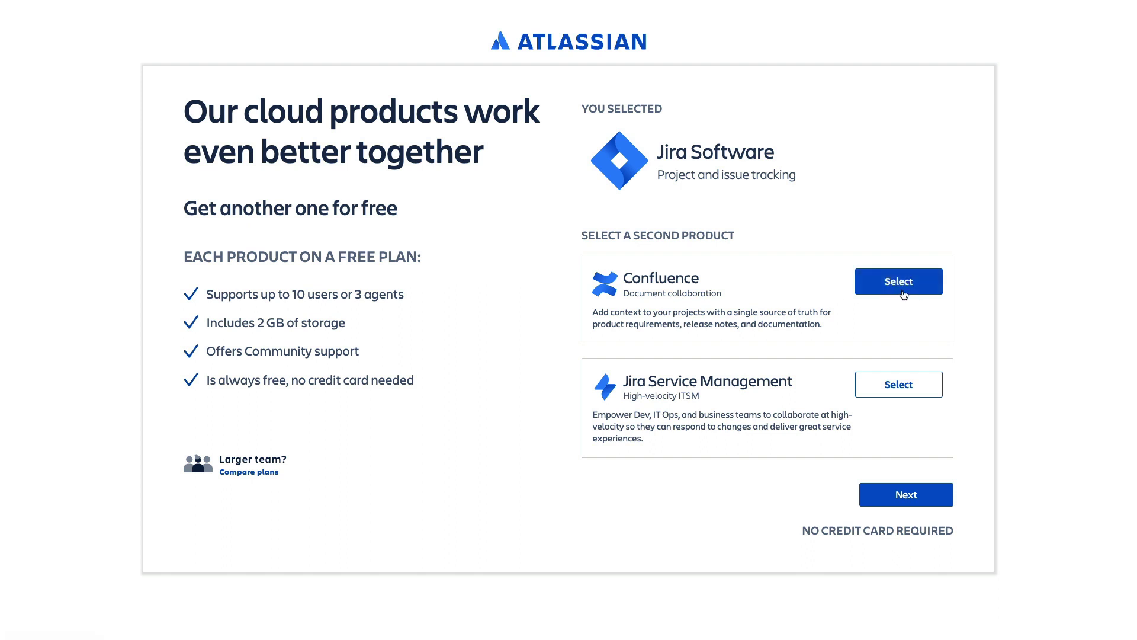